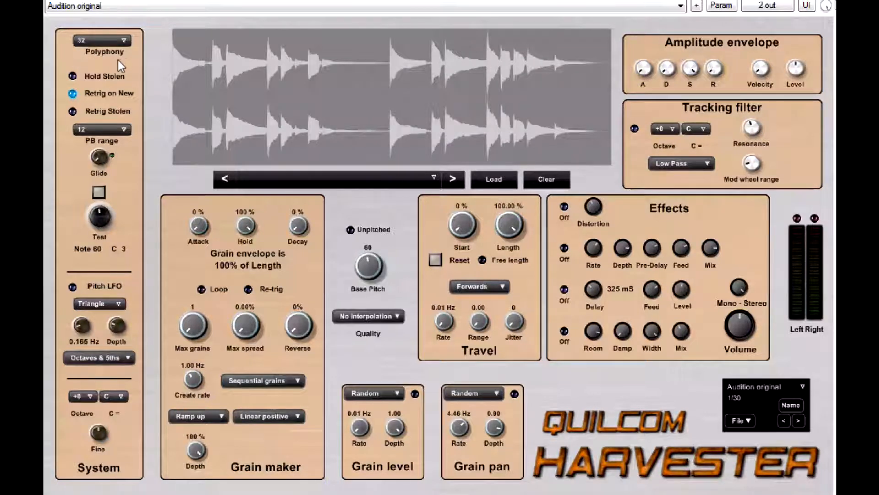
Examine the available polyphony and pitch-bend range options, keeping polyphony at 32 and the PB range at 12
{"action": "left_click", "coordinate": [132, 45]}
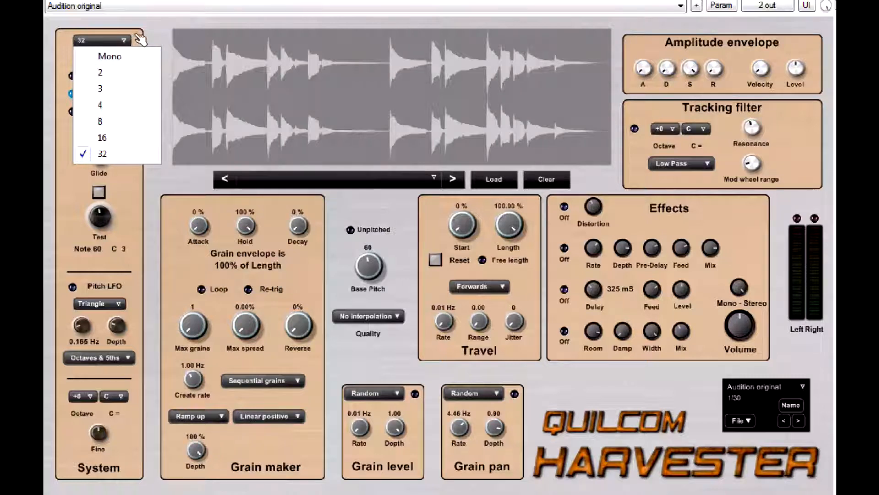
{"action": "left_click", "coordinate": [140, 41]}
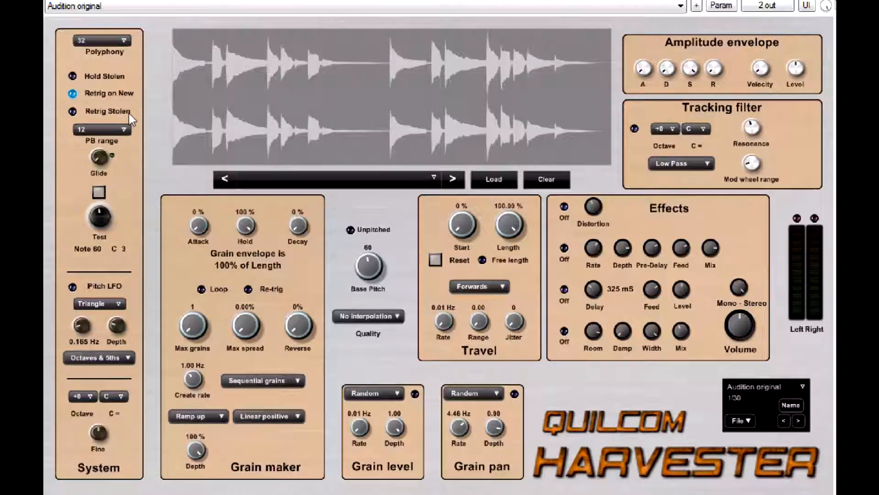
{"action": "left_click", "coordinate": [127, 130]}
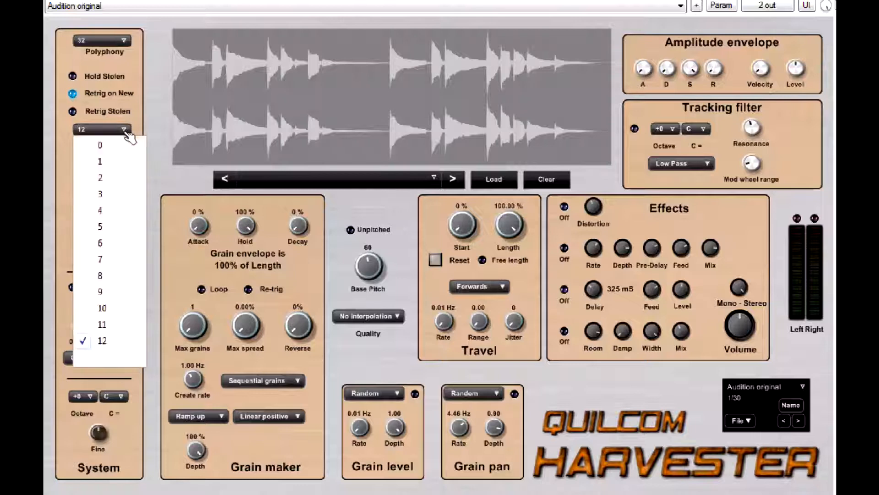
{"action": "left_click", "coordinate": [103, 343]}
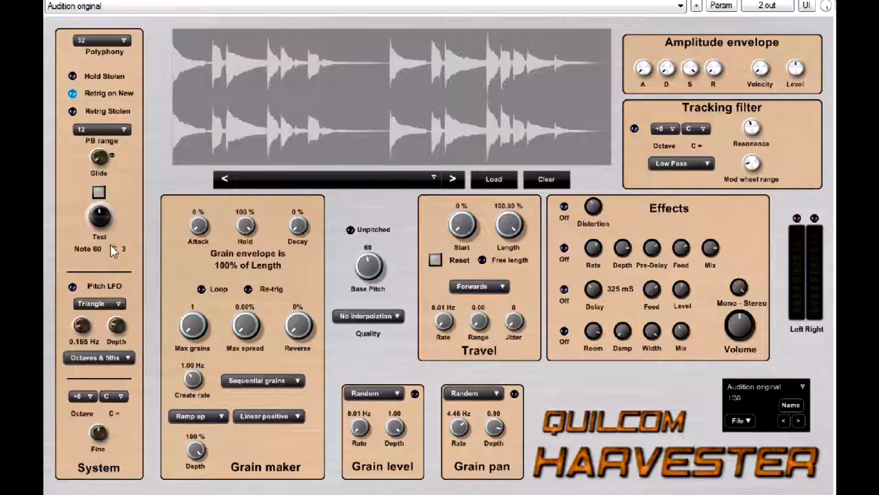
Audition the current preset with the built-in test note set to note 60, and stop the test note
{"action": "left_click_drag", "start_coordinate": [98, 217], "coordinate": [99, 211]}
{"action": "left_click_drag", "start_coordinate": [96, 218], "coordinate": [99, 247]}
{"action": "left_click", "coordinate": [98, 192]}
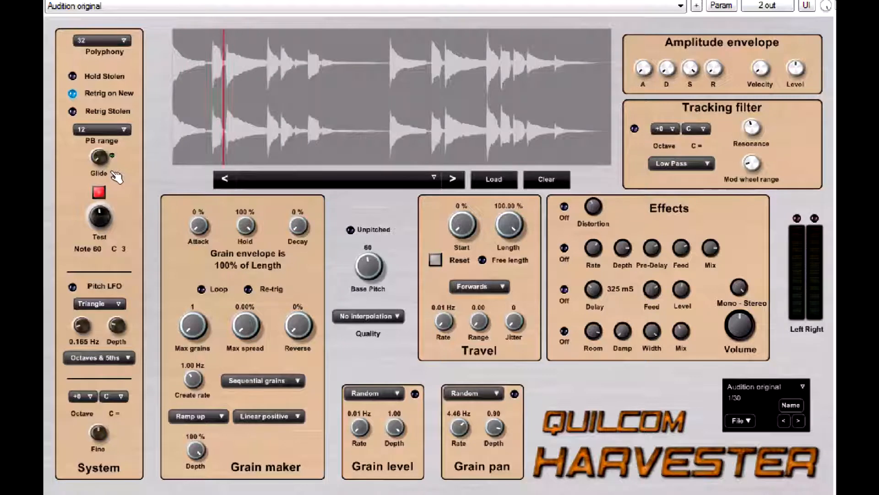
{"action": "left_click", "coordinate": [99, 192]}
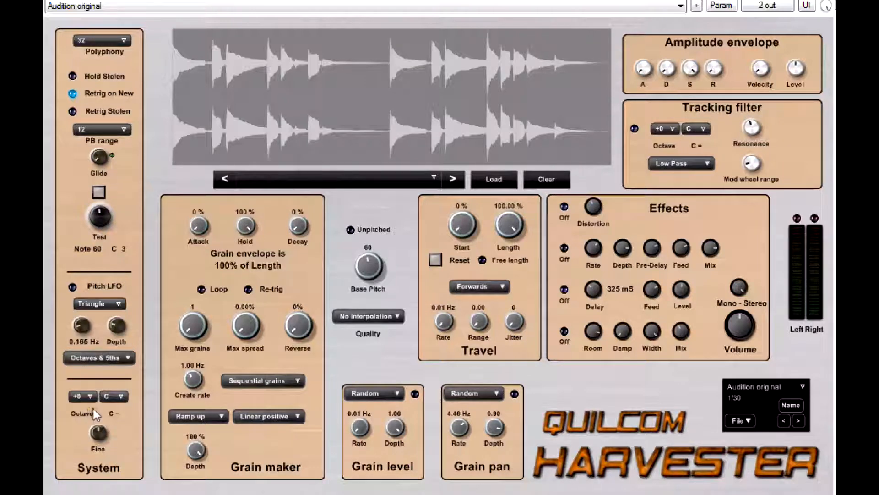
Examine the System octave, key transposition and Pitch LFO quantisation options, trying E as the key and restoring C
{"action": "left_click", "coordinate": [91, 396]}
{"action": "left_click", "coordinate": [101, 490]}
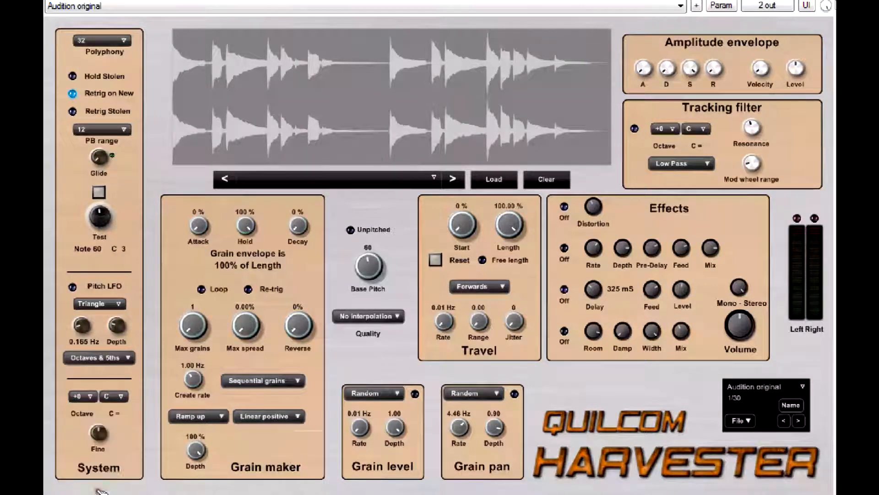
{"action": "left_click", "coordinate": [126, 399]}
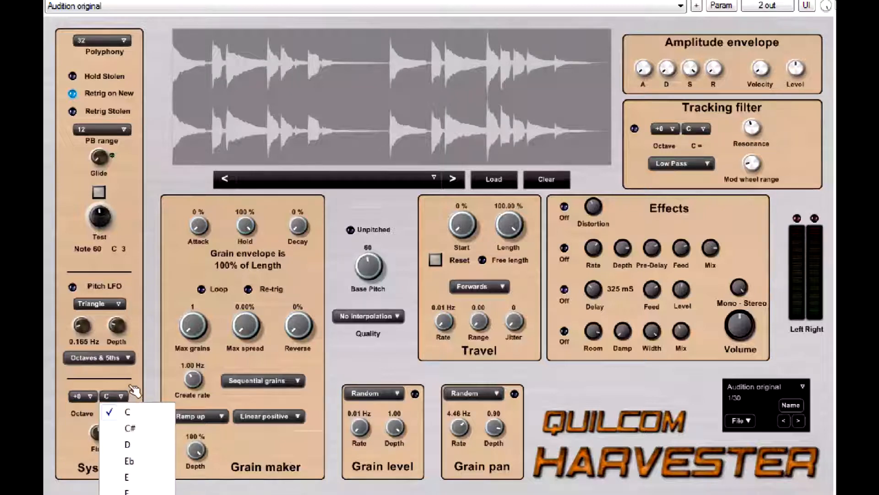
{"action": "left_click", "coordinate": [131, 388]}
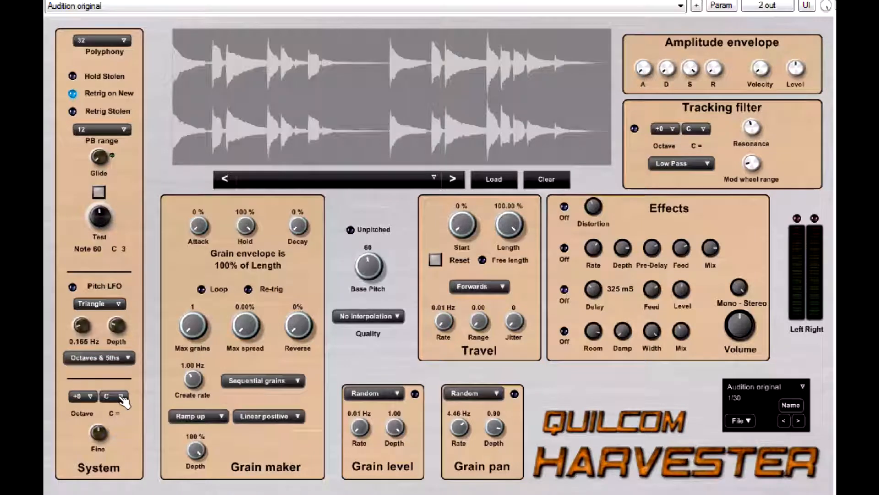
{"action": "left_click", "coordinate": [121, 397]}
{"action": "left_click", "coordinate": [129, 478]}
{"action": "left_click", "coordinate": [122, 397]}
{"action": "left_click", "coordinate": [128, 414]}
{"action": "left_click", "coordinate": [130, 359]}
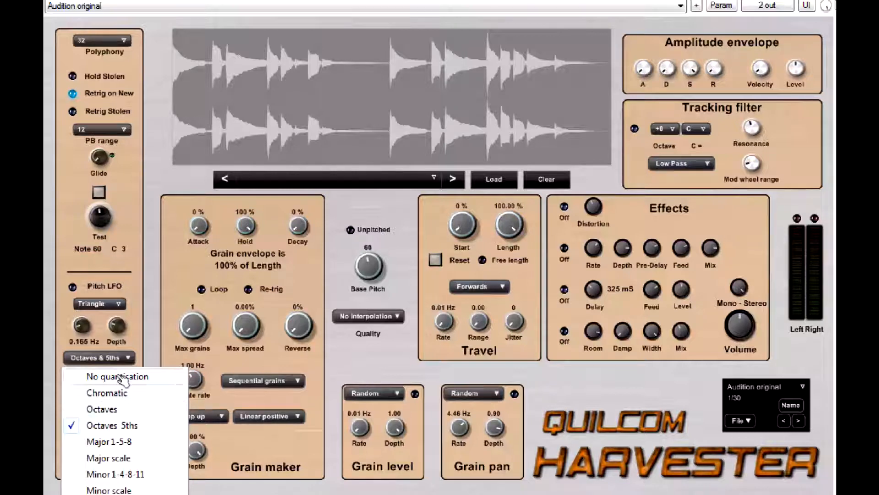
{"action": "left_click", "coordinate": [138, 328]}
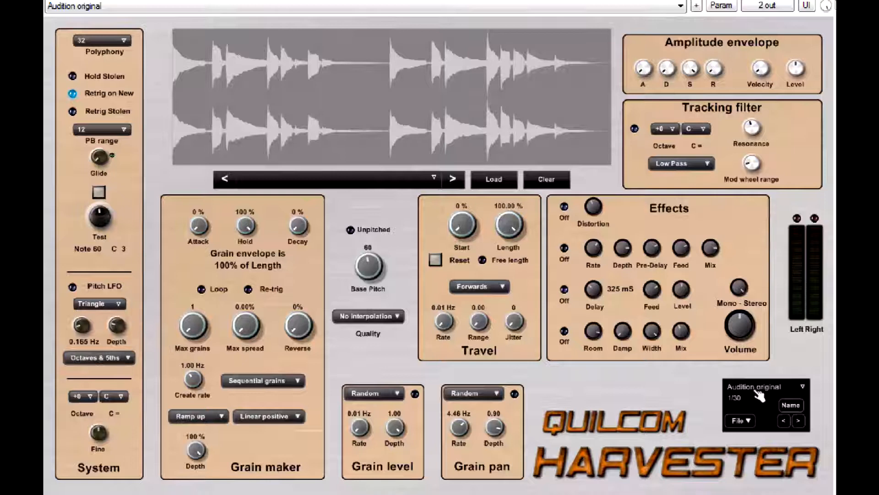
Load the Rye preset and switch its Pitch LFO off and back on to compare the sound
{"action": "left_click", "coordinate": [803, 386]}
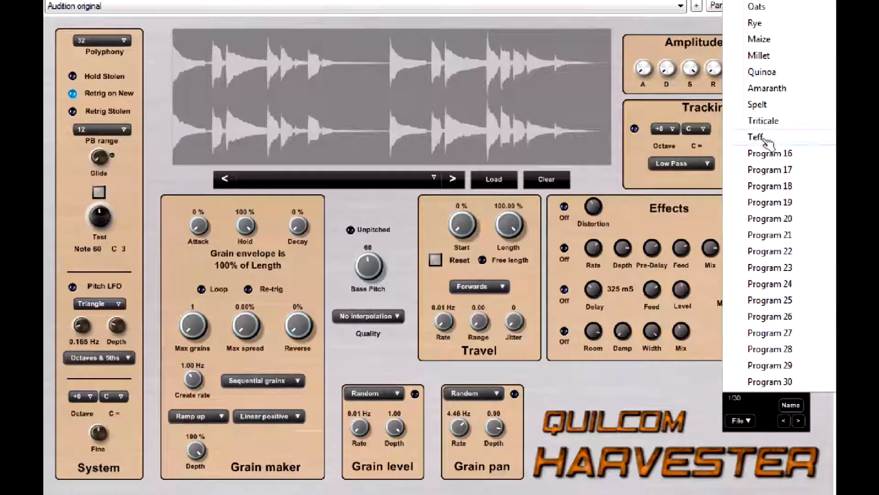
{"action": "left_click", "coordinate": [755, 23]}
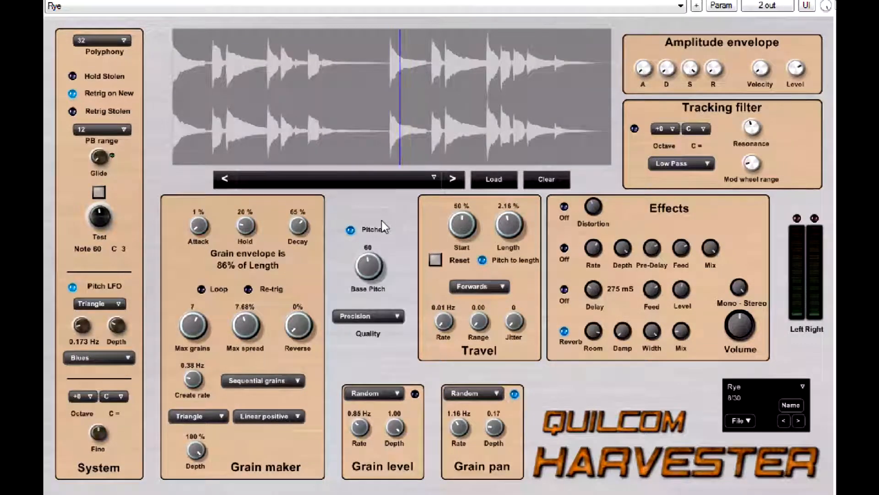
{"action": "left_click", "coordinate": [72, 287]}
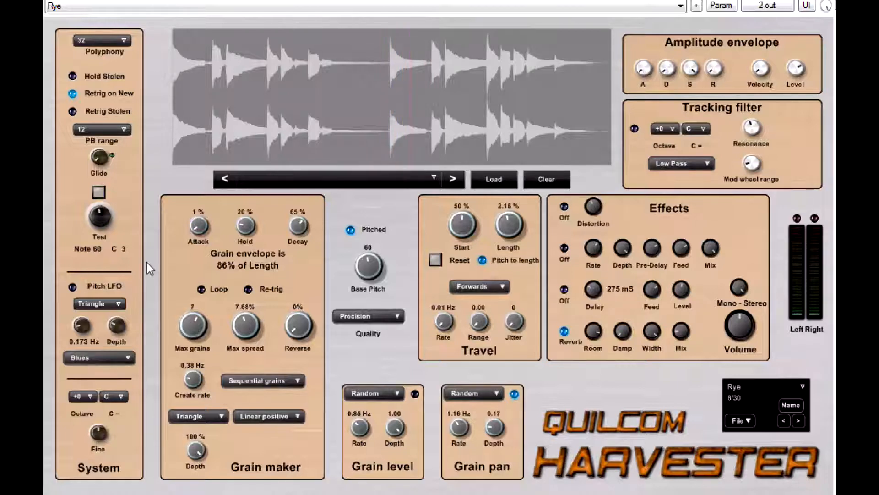
{"action": "left_click", "coordinate": [72, 288]}
Try the Pitch LFO quantisation set to Major 1-5-8 and to Minor scale on the Rye preset
{"action": "left_click", "coordinate": [131, 359]}
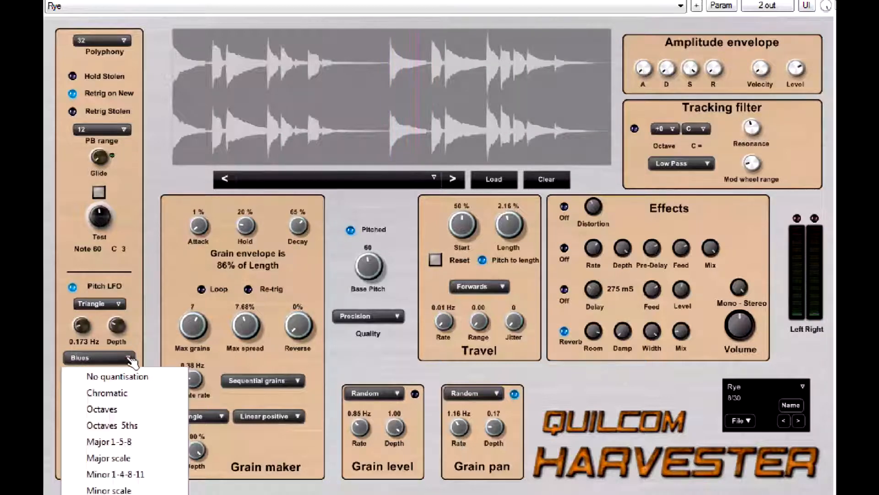
{"action": "left_click", "coordinate": [122, 442]}
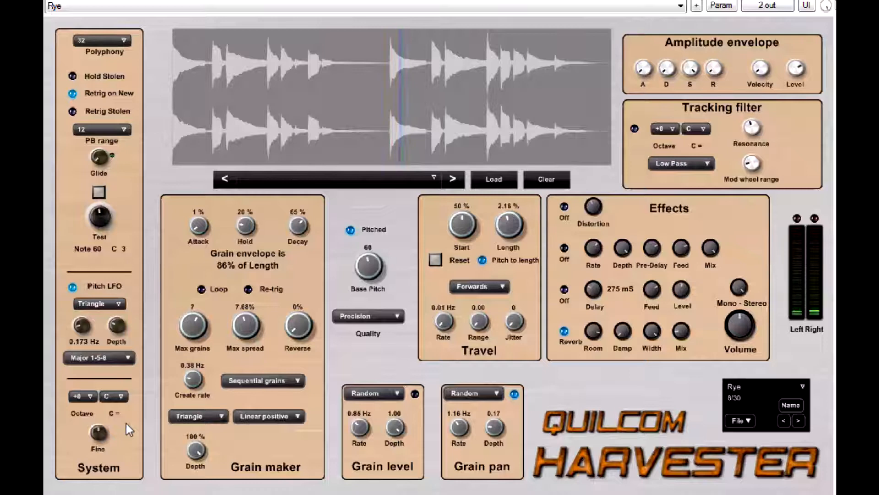
{"action": "left_click", "coordinate": [128, 357]}
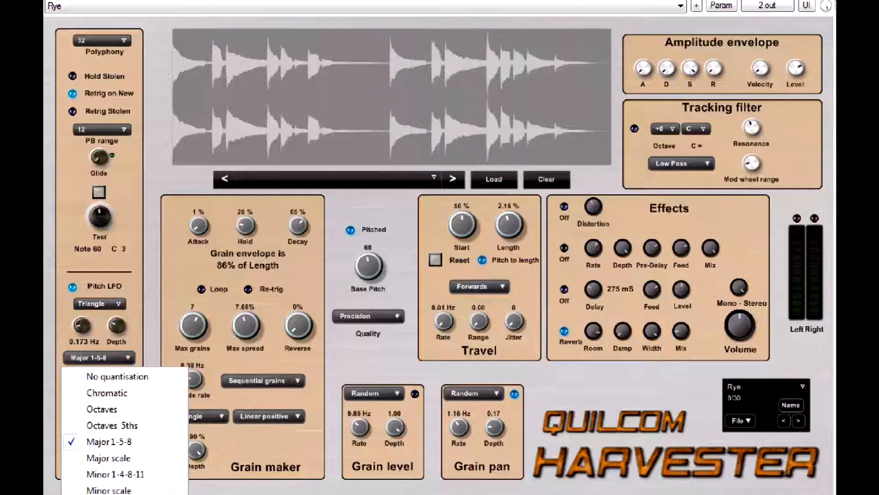
{"action": "left_click", "coordinate": [109, 494]}
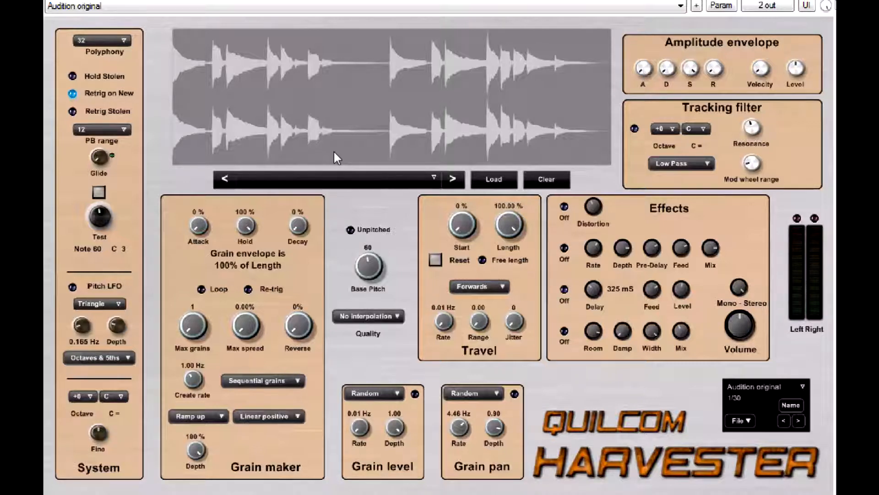
Load the sample 80_Em_MystcGtr_09_165_SP.wav from the Test WAVs folder
{"action": "left_click", "coordinate": [498, 182]}
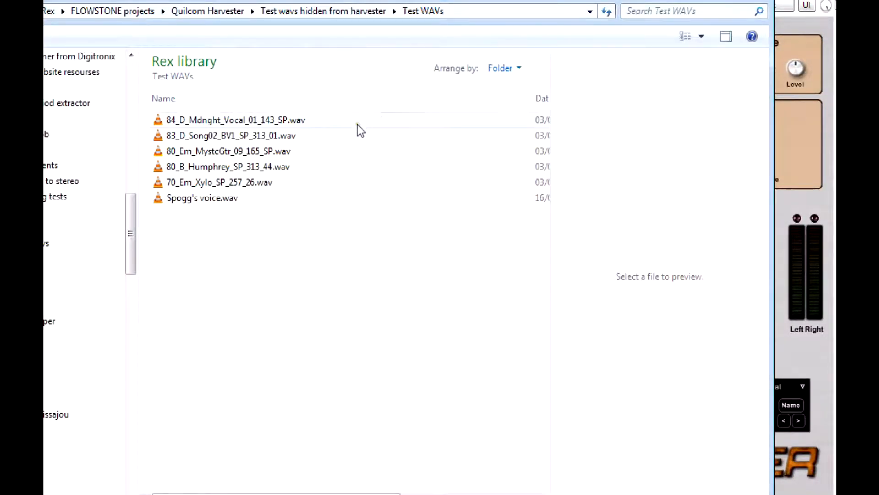
{"action": "double_click", "coordinate": [257, 152]}
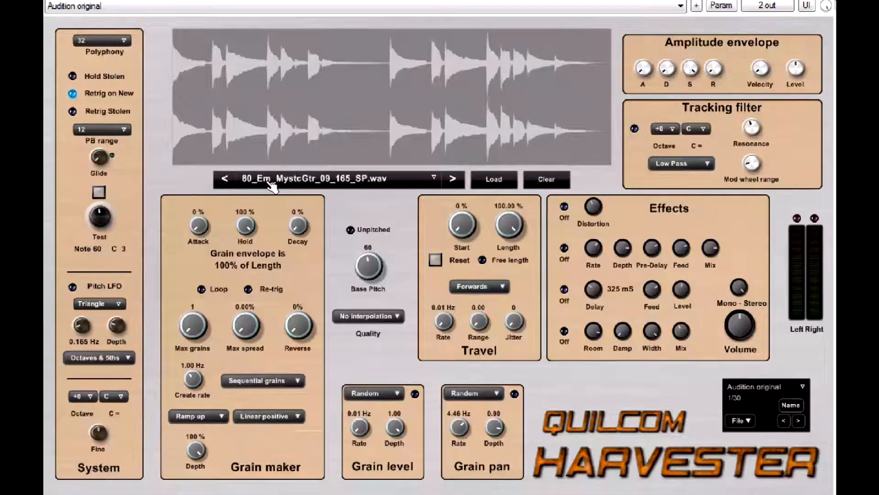
Browse through the other samples in the loaded folder, including 70_Em_Xylo_SP_257_26.wav, and return to 80_Em_MystcGtr_09_165_SP.wav
{"action": "left_click", "coordinate": [459, 180]}
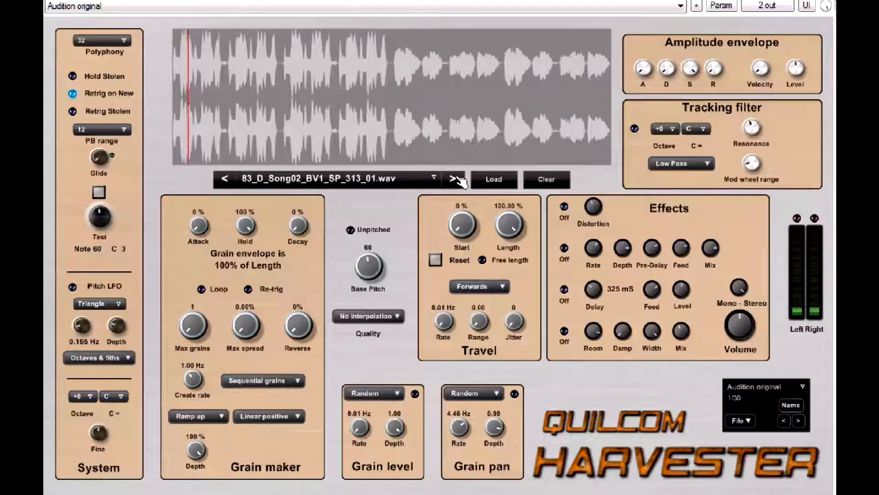
{"action": "left_click", "coordinate": [460, 179]}
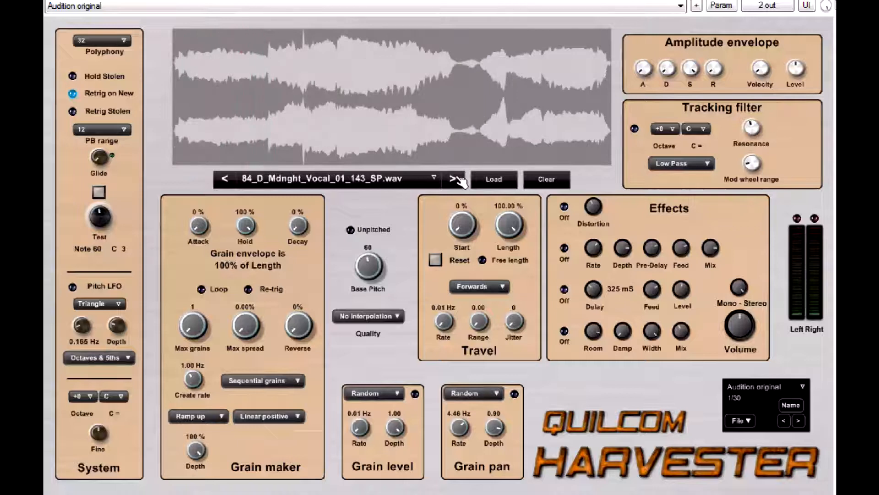
{"action": "left_click", "coordinate": [460, 179]}
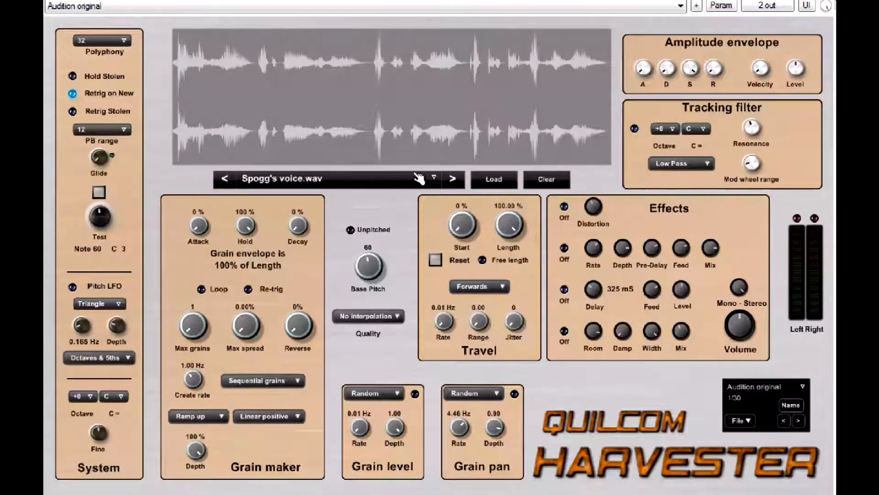
{"action": "left_click", "coordinate": [434, 178]}
{"action": "left_click", "coordinate": [387, 198]}
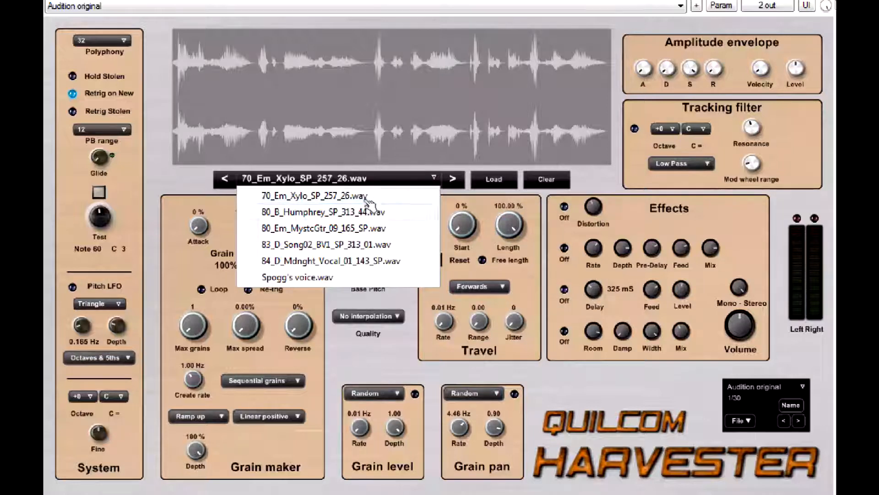
{"action": "left_click", "coordinate": [324, 229]}
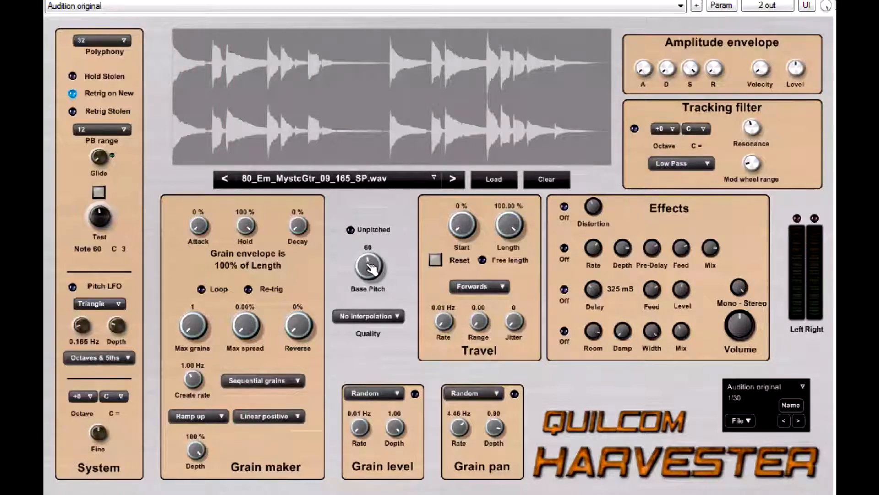
Try the Base Pitch control at 60 and switch the sample to Pitched and back to Unpitched
{"action": "left_click", "coordinate": [438, 260]}
{"action": "mouse_move", "coordinate": [376, 273]}
{"action": "left_mouse_down"}
{"action": "mouse_move", "coordinate": [356, 214]}
{"action": "mouse_move", "coordinate": [369, 286]}
{"action": "mouse_move", "coordinate": [370, 268]}
{"action": "mouse_move", "coordinate": [381, 281]}
{"action": "left_mouse_up"}
{"action": "left_click", "coordinate": [351, 230]}
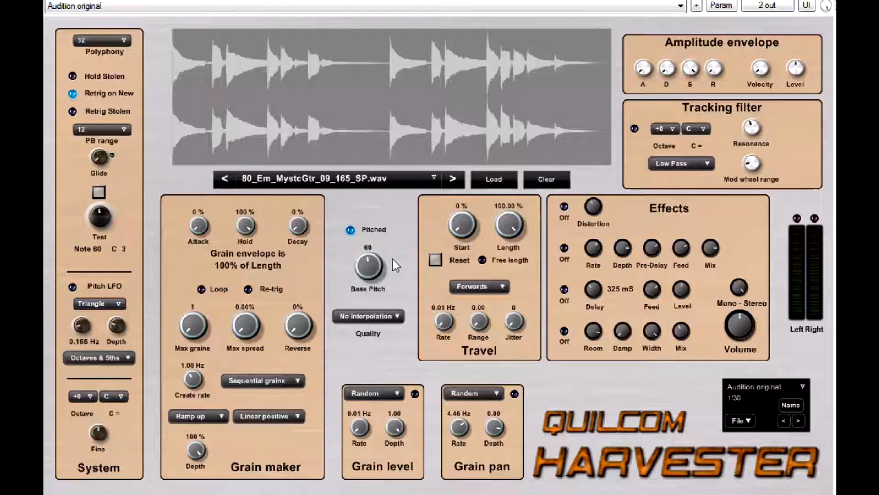
{"action": "left_click", "coordinate": [351, 230]}
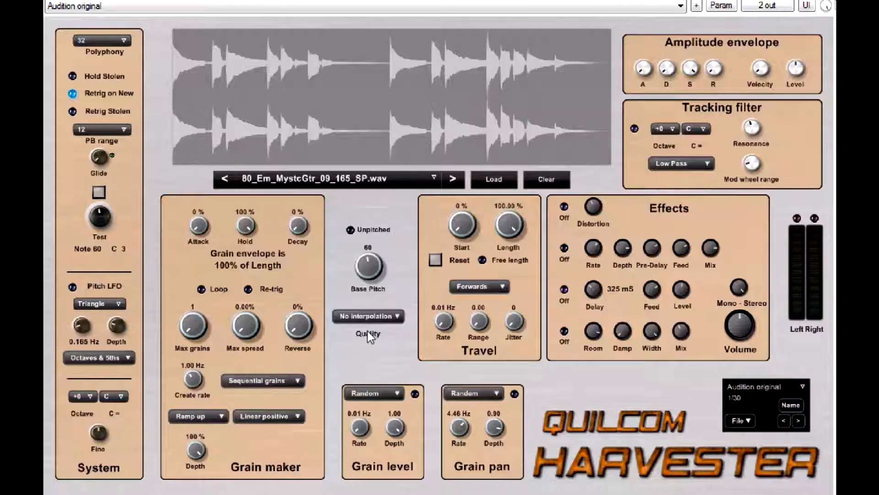
Set the playback quality to Precision after trying Interpolation
{"action": "left_click", "coordinate": [397, 317]}
{"action": "left_click", "coordinate": [381, 352]}
{"action": "left_click", "coordinate": [401, 317]}
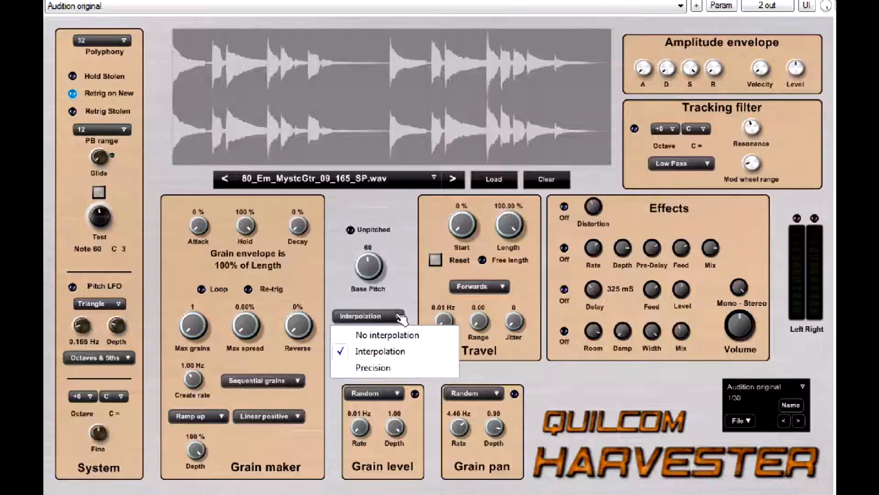
{"action": "left_click", "coordinate": [387, 367]}
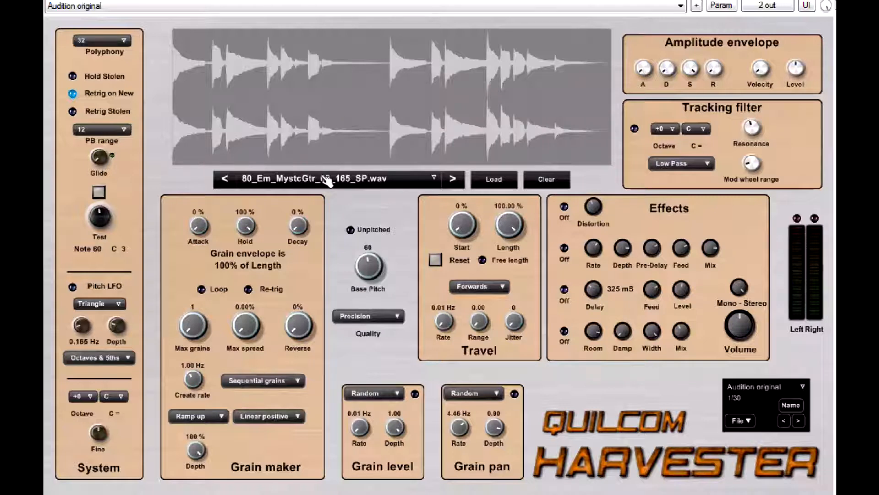
Play the guitar sample with the test note, stop it, and try the Max grains control
{"action": "left_click", "coordinate": [100, 192]}
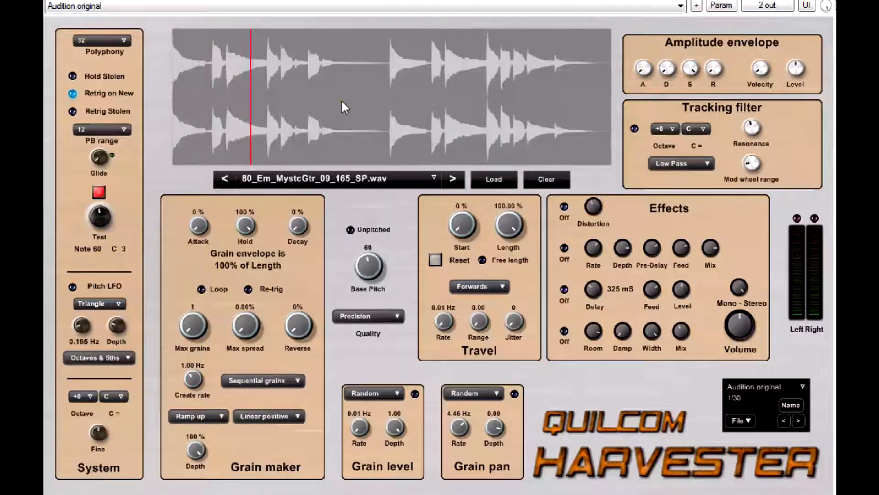
{"action": "left_click", "coordinate": [99, 192]}
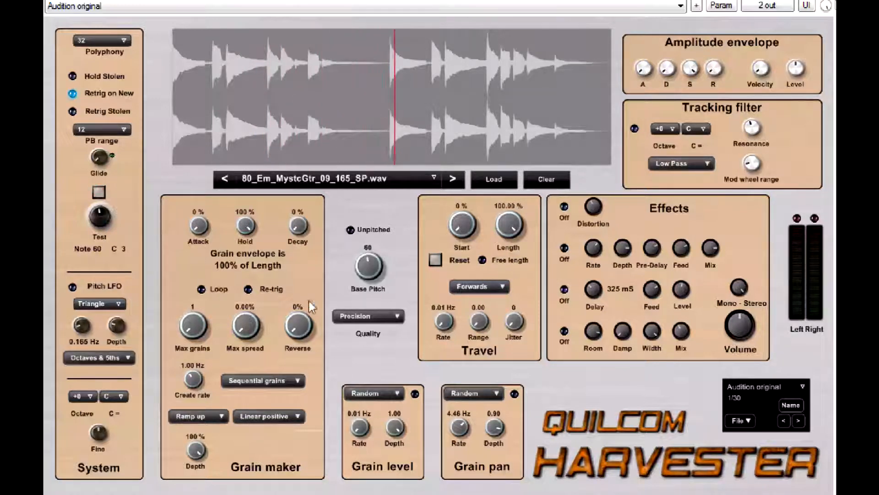
{"action": "left_click_drag", "start_coordinate": [192, 329], "coordinate": [196, 323]}
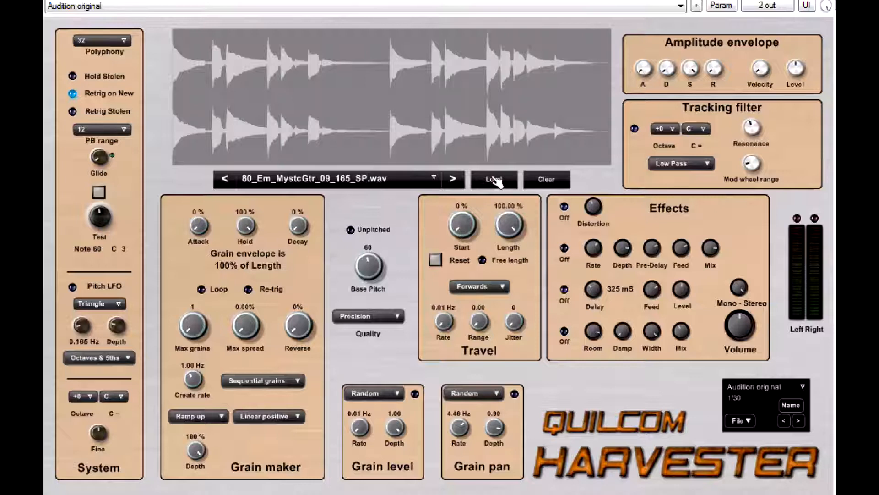
Load 80_Em_MystcGtr_09_165_SP.wav from the Test WAVs folder again
{"action": "left_click", "coordinate": [494, 182]}
{"action": "double_click", "coordinate": [226, 152]}
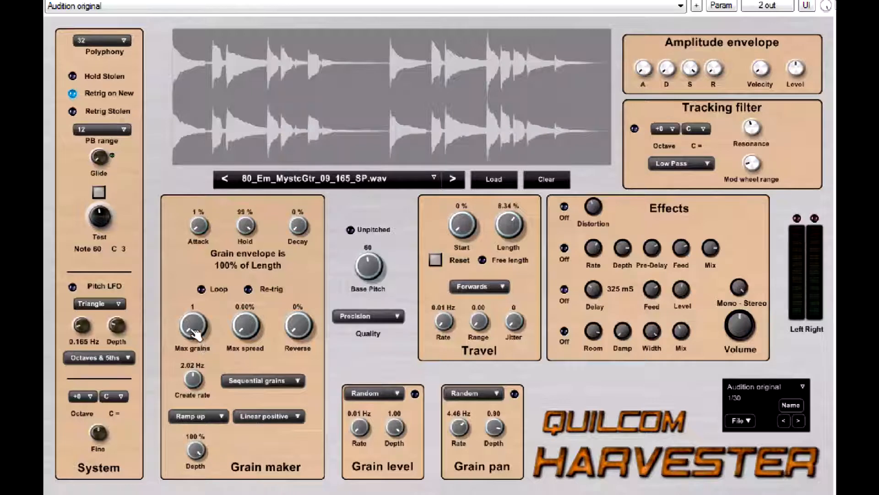
Run the Grain maker's Max grains control through its range and set it to 10
{"action": "scroll", "coordinate": [198, 328], "scroll_direction": "up", "scroll_amount": 10}
{"action": "scroll", "coordinate": [197, 327], "scroll_direction": "down", "scroll_amount": 10}
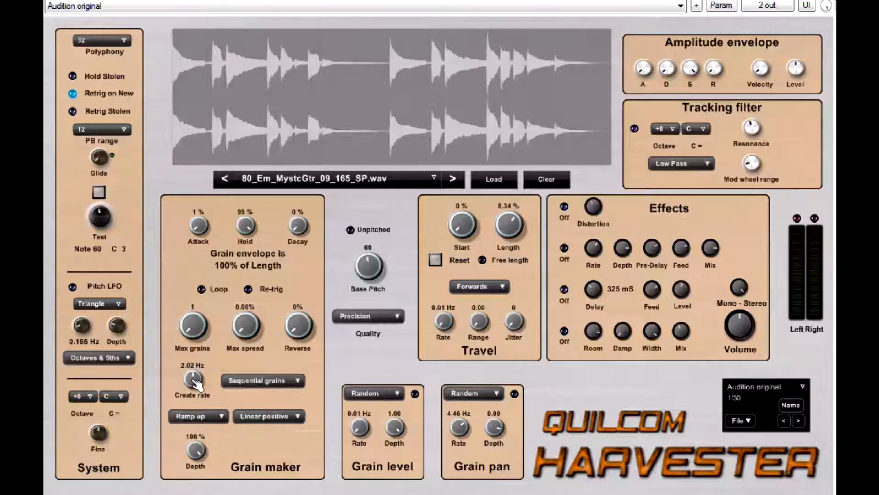
{"action": "left_click_drag", "start_coordinate": [194, 333], "coordinate": [195, 323]}
{"action": "left_click_drag", "start_coordinate": [113, 4], "coordinate": [103, 46]}
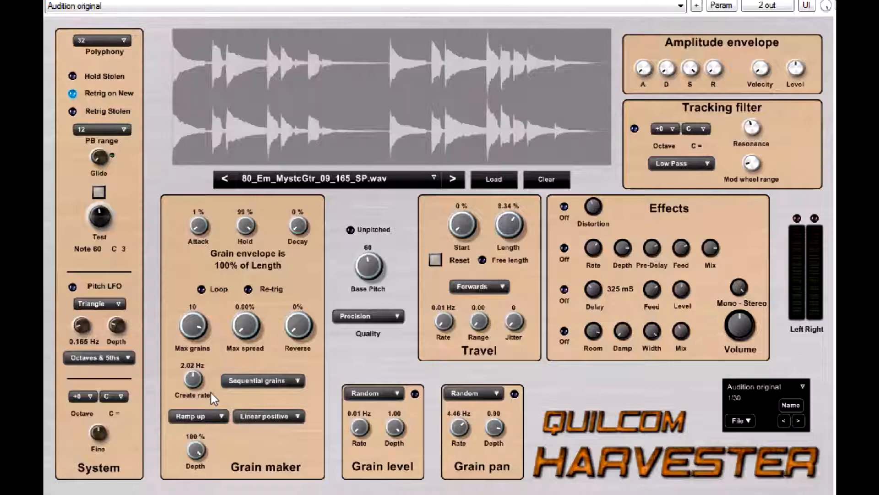
Set the Grain maker's Max grains to 1 and start the test note
{"action": "left_click_drag", "start_coordinate": [211, 351], "coordinate": [218, 446]}
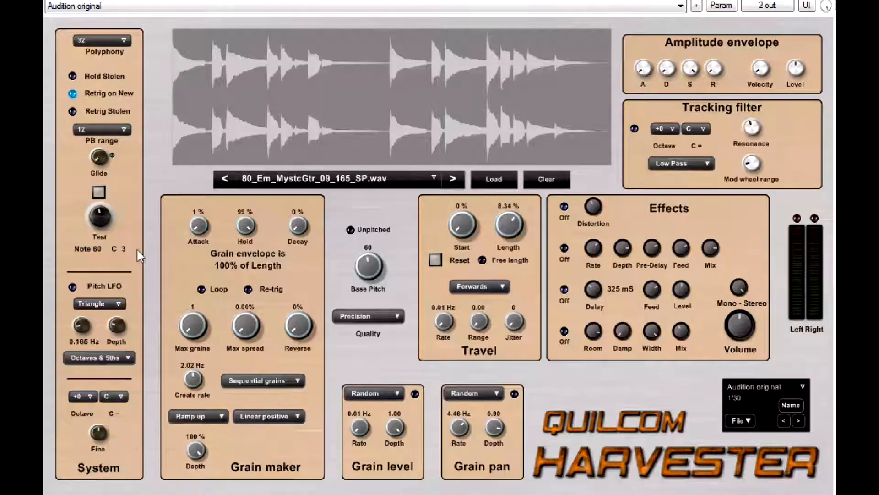
{"action": "left_click", "coordinate": [101, 192]}
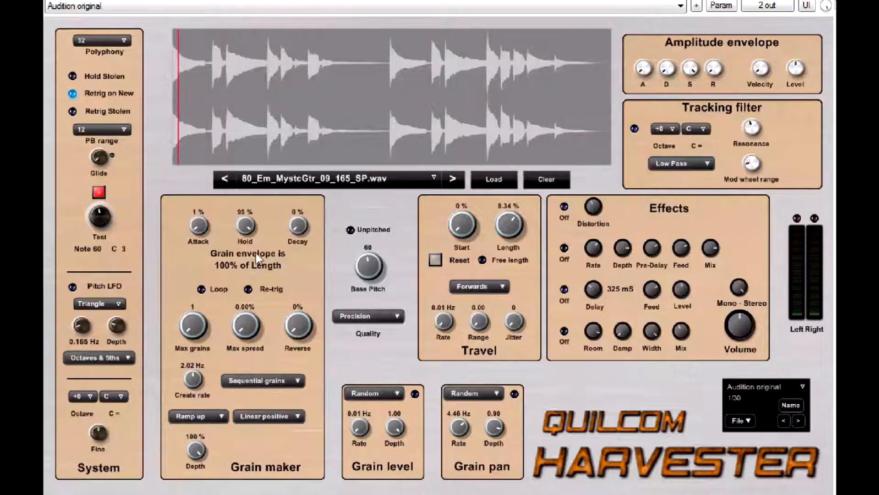
Set the grain envelope's Attack to 33%, Hold to 66% and Decay to 33%
{"action": "left_click_drag", "start_coordinate": [200, 229], "coordinate": [198, 208]}
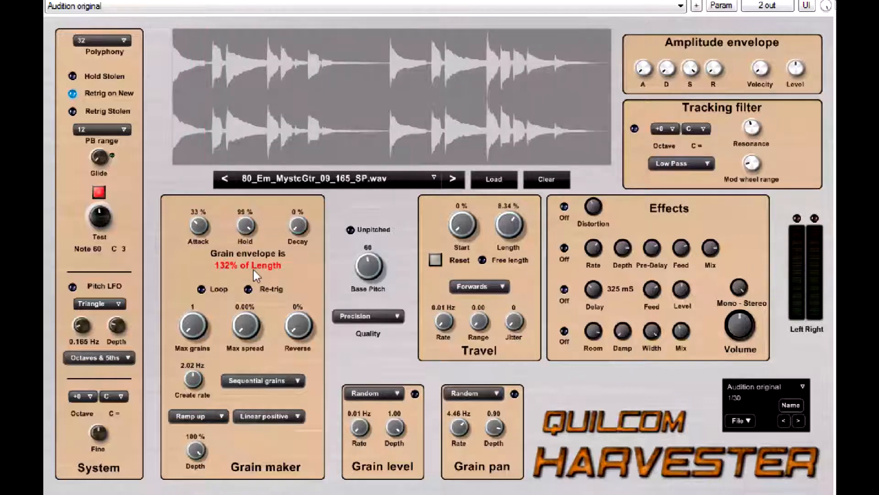
{"action": "left_click_drag", "start_coordinate": [246, 228], "coordinate": [251, 247]}
{"action": "left_click_drag", "start_coordinate": [263, 351], "coordinate": [298, 494]}
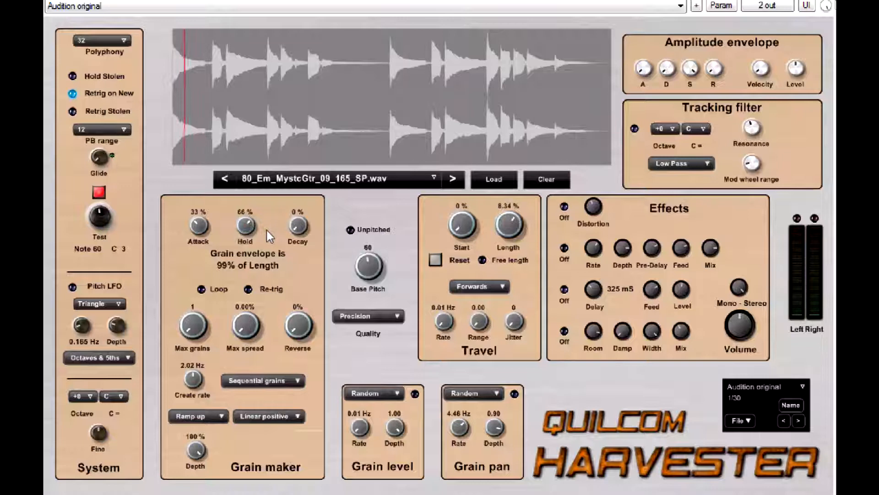
{"action": "left_click_drag", "start_coordinate": [301, 228], "coordinate": [238, 16]}
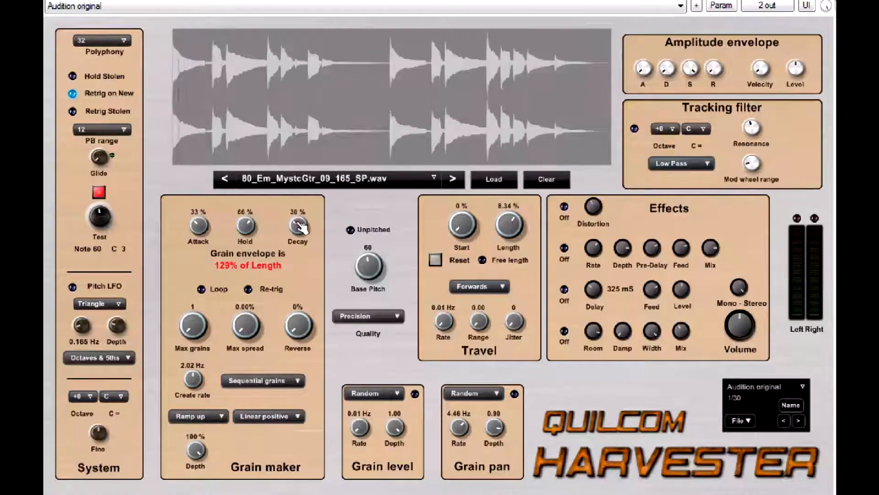
{"action": "left_click_drag", "start_coordinate": [298, 229], "coordinate": [300, 198]}
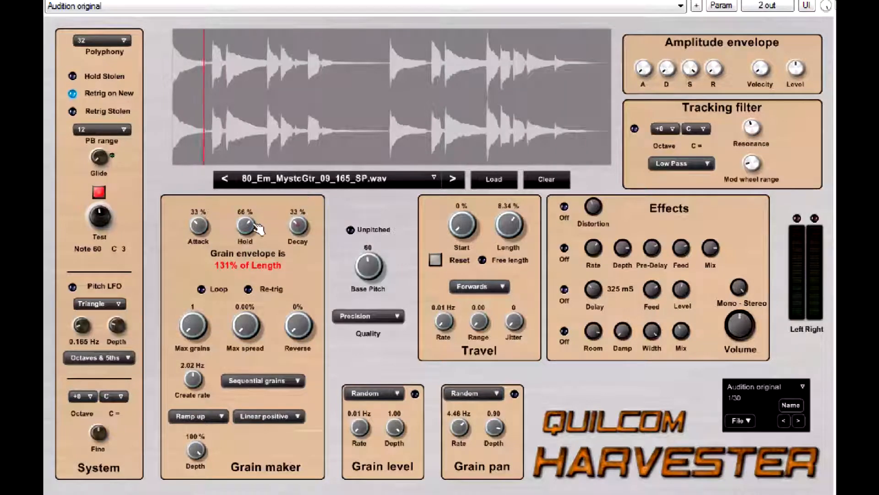
Try lower Hold values for the grain envelope, including 13%, and set Hold to 34%
{"action": "left_click_drag", "start_coordinate": [246, 226], "coordinate": [229, 194]}
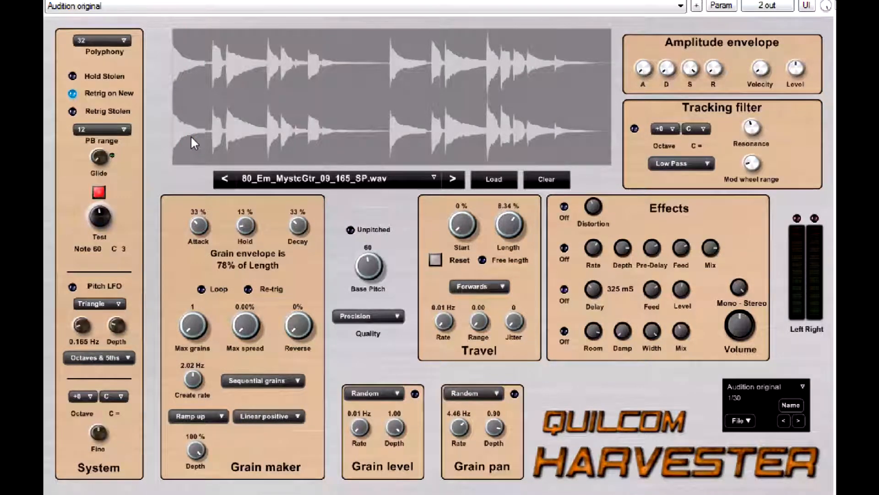
{"action": "left_click_drag", "start_coordinate": [248, 226], "coordinate": [226, 147]}
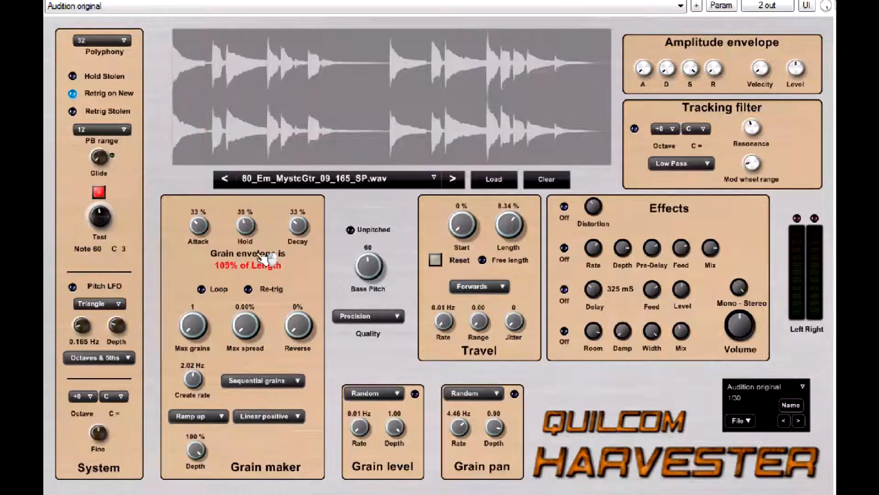
{"action": "left_click_drag", "start_coordinate": [246, 226], "coordinate": [259, 240]}
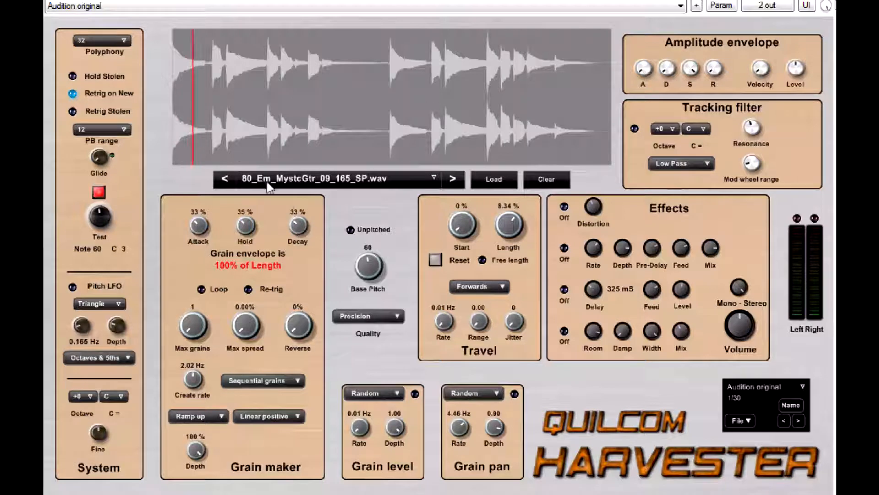
{"action": "left_click_drag", "start_coordinate": [249, 239], "coordinate": [251, 240]}
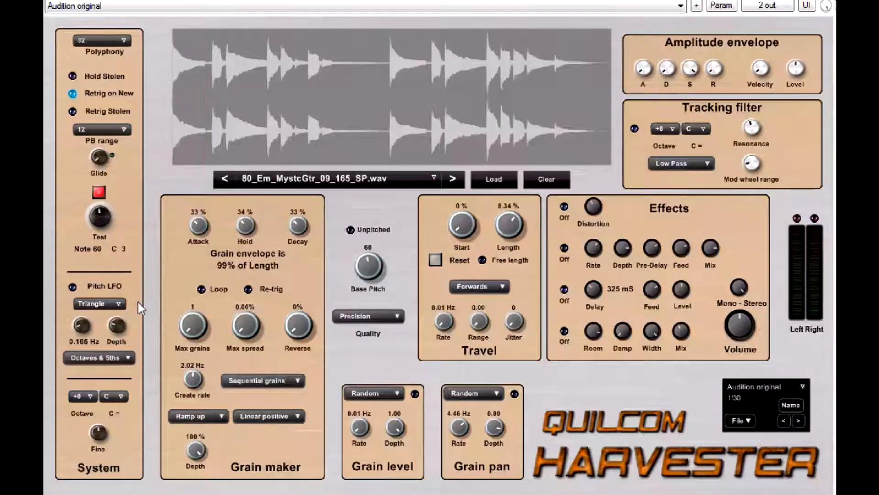
Try Max grains up to 7 and return it to 1, and switch grain Loop on and off again
{"action": "left_click_drag", "start_coordinate": [191, 321], "coordinate": [118, 151]}
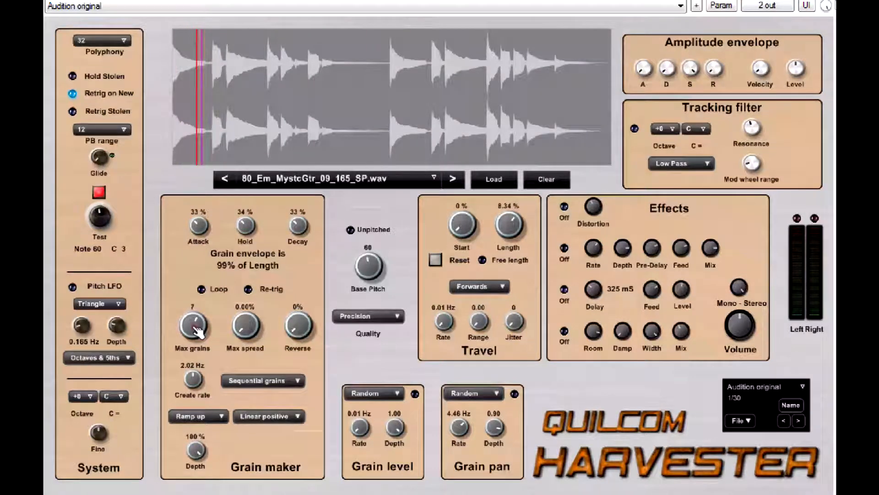
{"action": "mouse_move", "coordinate": [198, 330]}
{"action": "left_mouse_down"}
{"action": "mouse_move", "coordinate": [212, 353]}
{"action": "mouse_move", "coordinate": [219, 490]}
{"action": "left_mouse_up"}
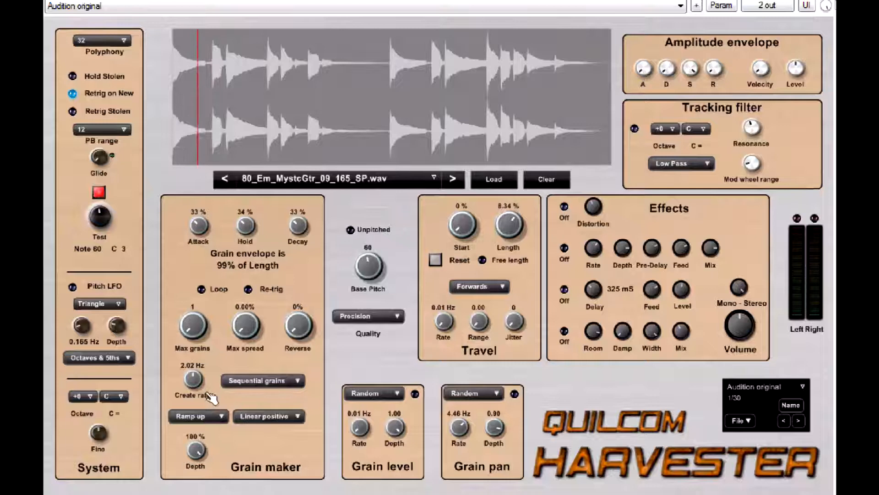
{"action": "left_click", "coordinate": [201, 289]}
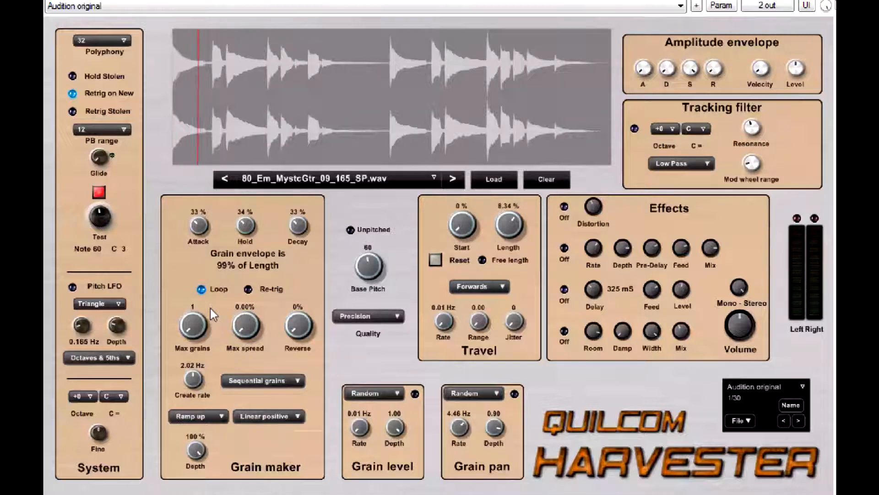
{"action": "left_click", "coordinate": [202, 289]}
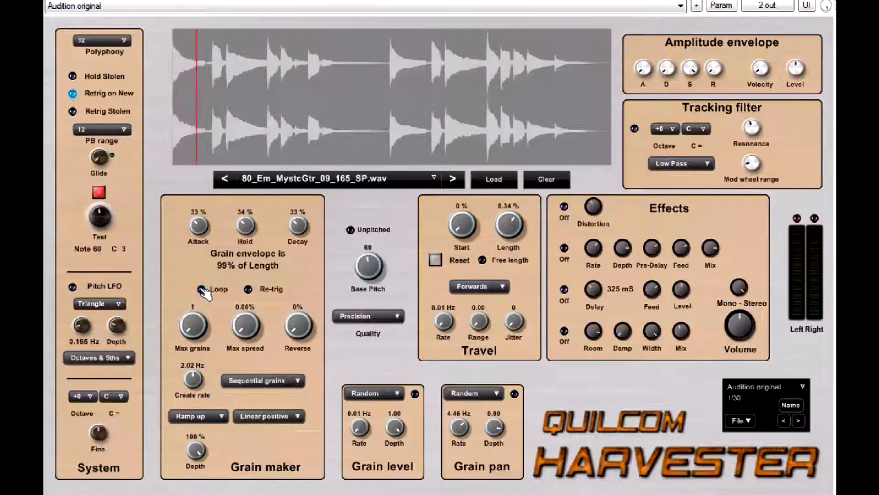
Lower the Create rate to 0.74 Hz, try Re-trig while raising the rate to 1.79 Hz, and switch Re-trig off
{"action": "left_click_drag", "start_coordinate": [192, 383], "coordinate": [212, 491]}
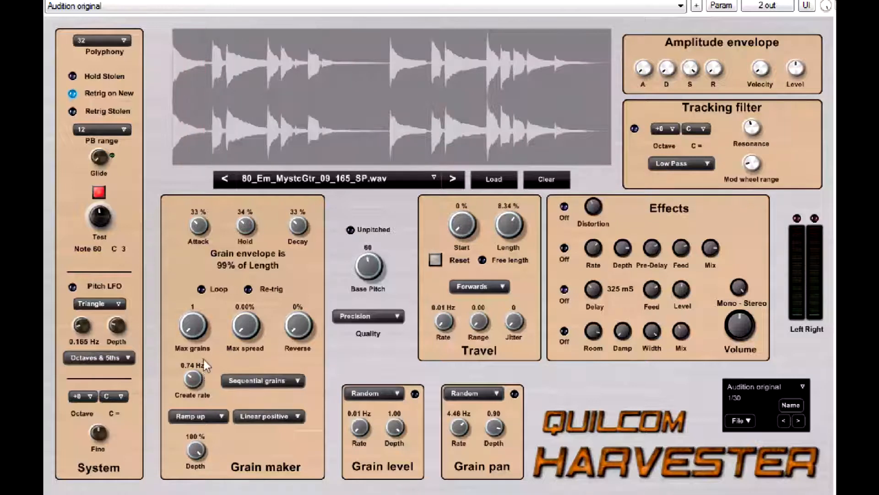
{"action": "left_click", "coordinate": [202, 289]}
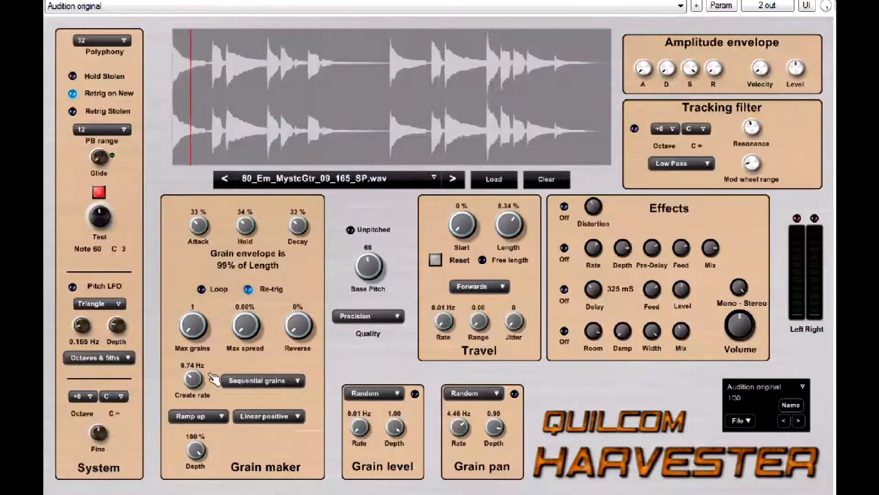
{"action": "left_click_drag", "start_coordinate": [193, 379], "coordinate": [181, 284]}
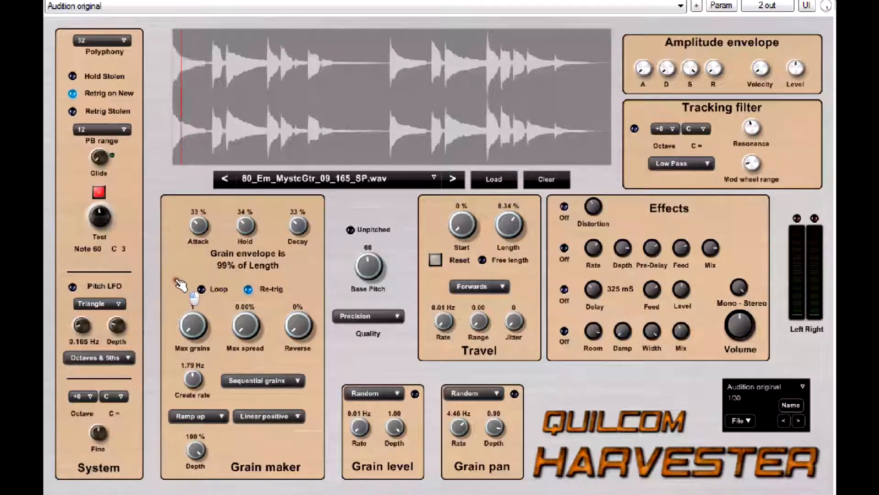
{"action": "left_click", "coordinate": [249, 289]}
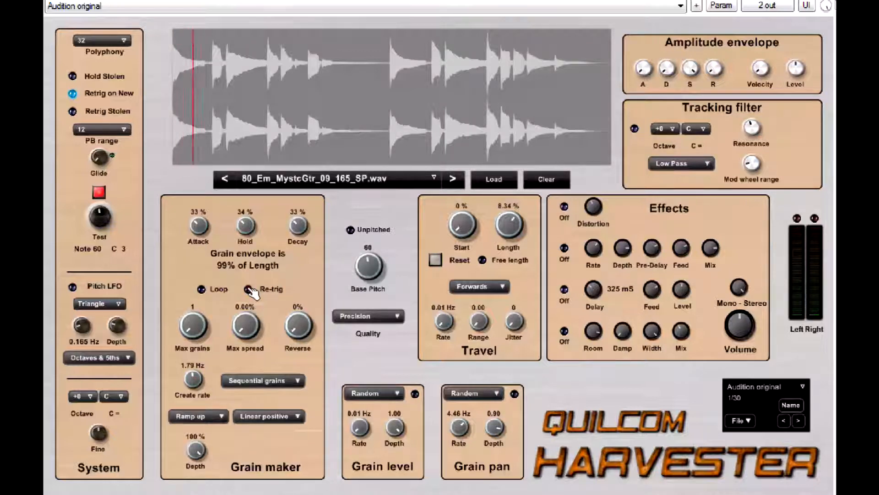
Try the Grain maker's Reverse control at 75% with the test note, and return it to 0%
{"action": "left_click", "coordinate": [99, 192]}
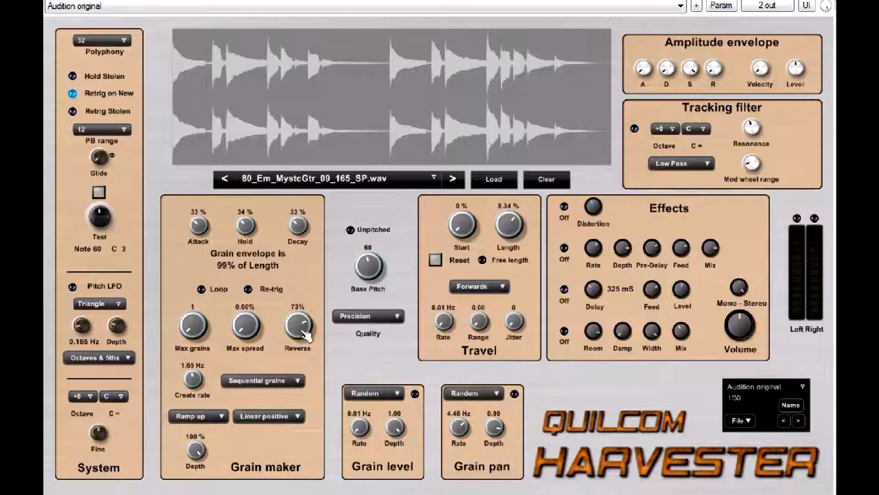
{"action": "left_click_drag", "start_coordinate": [302, 328], "coordinate": [299, 319]}
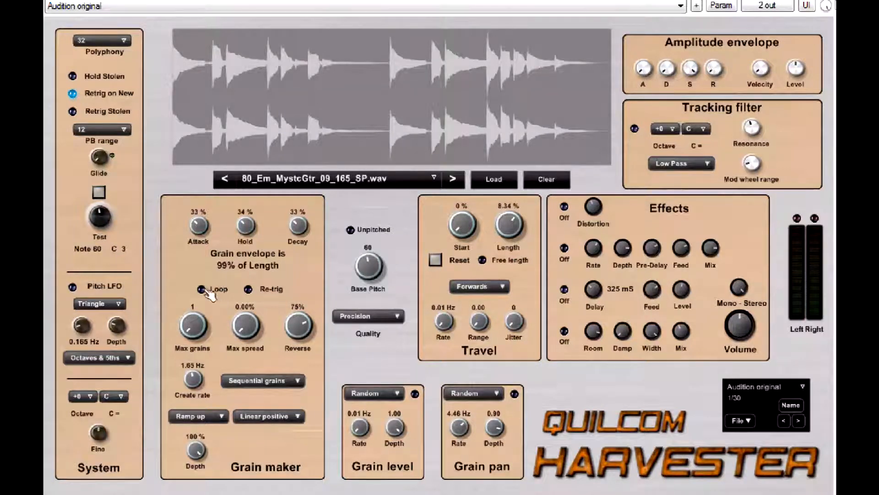
{"action": "left_click", "coordinate": [99, 192]}
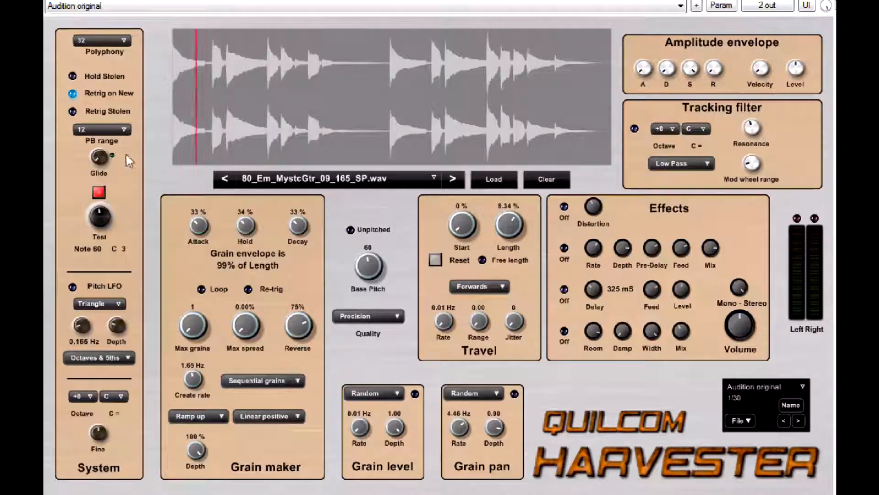
{"action": "left_click", "coordinate": [99, 193]}
{"action": "left_click_drag", "start_coordinate": [298, 326], "coordinate": [290, 491]}
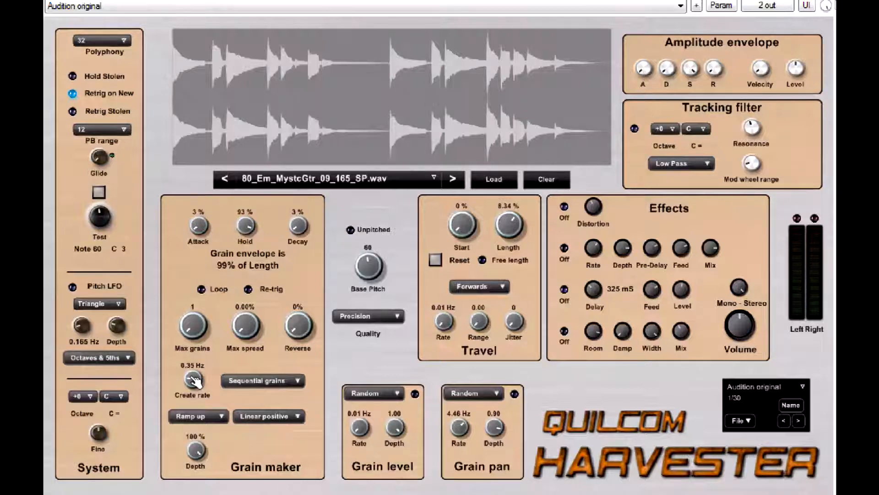
Play the test note while setting Max grains to 5, and stop the note
{"action": "left_click", "coordinate": [98, 192]}
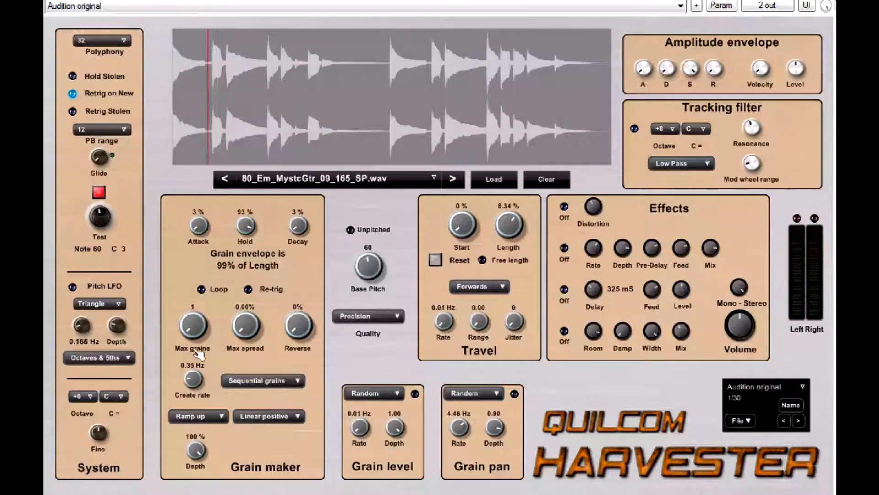
{"action": "left_click_drag", "start_coordinate": [200, 328], "coordinate": [215, 344]}
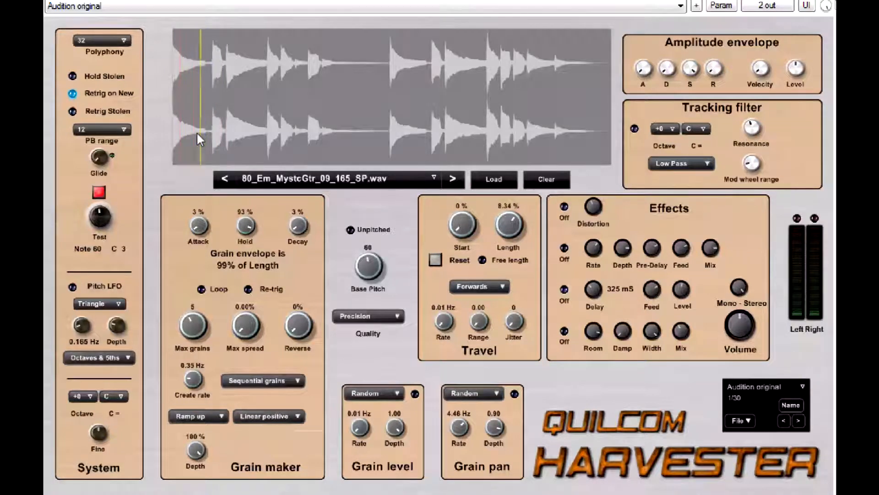
{"action": "left_click", "coordinate": [99, 192]}
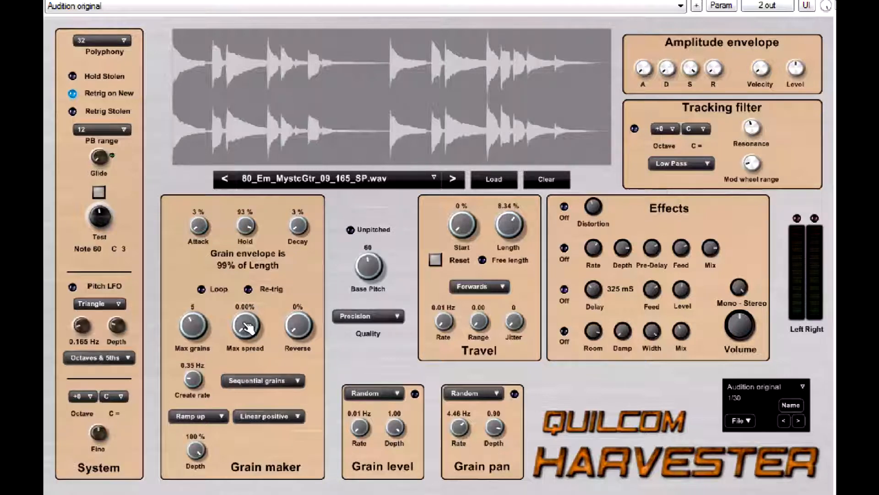
Play the test note and run Max spread through 14.65% and 100%, returning it to 0%
{"action": "left_click", "coordinate": [99, 192]}
{"action": "left_click_drag", "start_coordinate": [251, 329], "coordinate": [246, 321]}
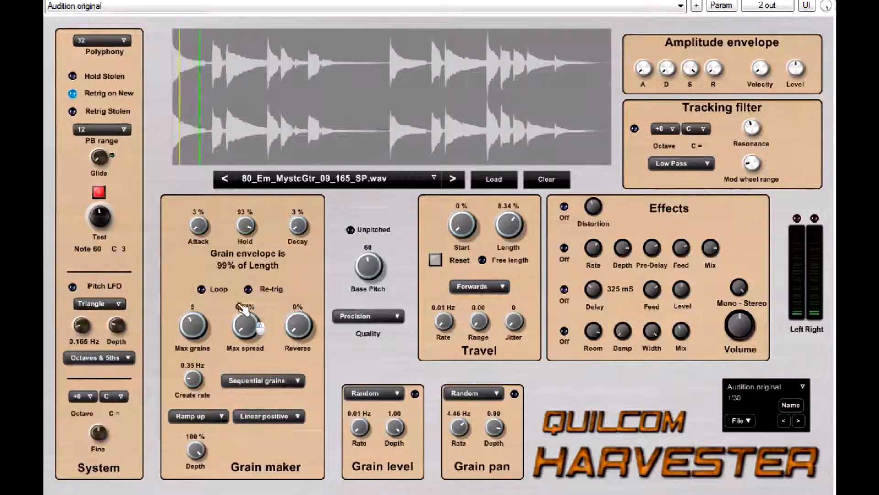
{"action": "left_click_drag", "start_coordinate": [205, 191], "coordinate": [251, 277]}
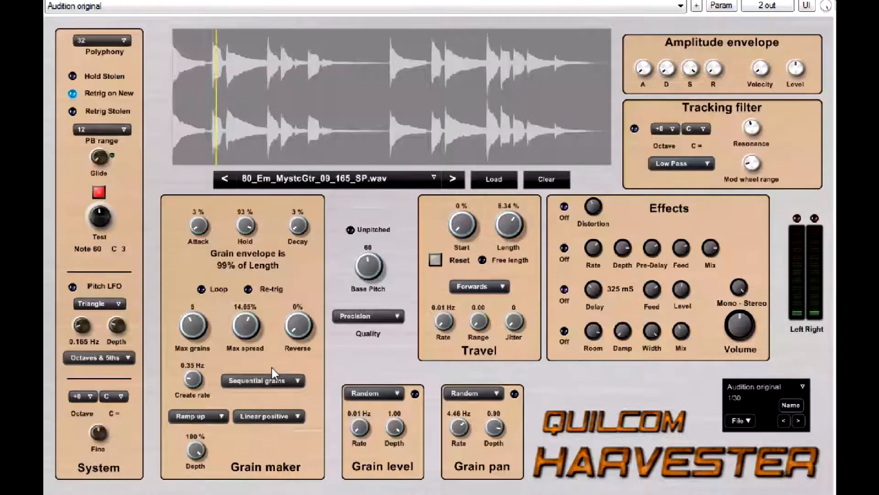
{"action": "left_click_drag", "start_coordinate": [256, 349], "coordinate": [182, 151]}
{"action": "left_click_drag", "start_coordinate": [158, 94], "coordinate": [243, 326]}
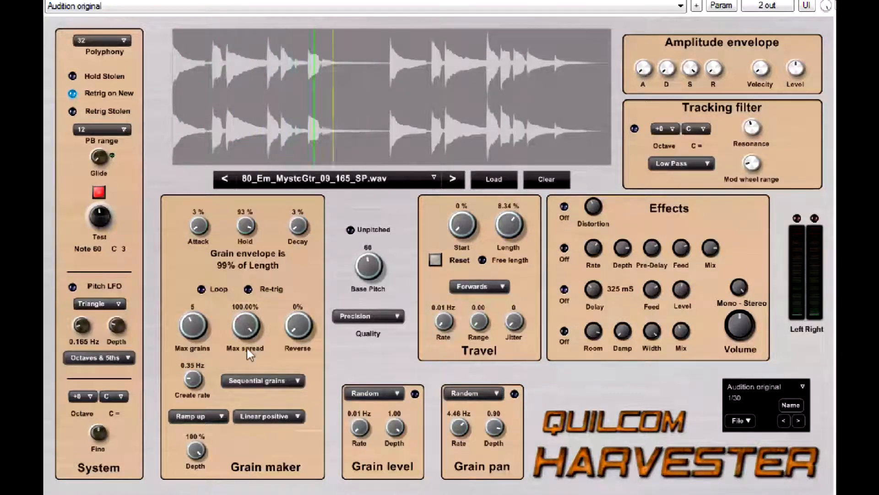
{"action": "mouse_move", "coordinate": [248, 340]}
{"action": "left_mouse_down"}
{"action": "mouse_move", "coordinate": [259, 355]}
{"action": "mouse_move", "coordinate": [268, 442]}
{"action": "mouse_move", "coordinate": [252, 347]}
{"action": "mouse_move", "coordinate": [309, 493]}
{"action": "left_mouse_up"}
{"action": "left_click_drag", "start_coordinate": [255, 348], "coordinate": [285, 485]}
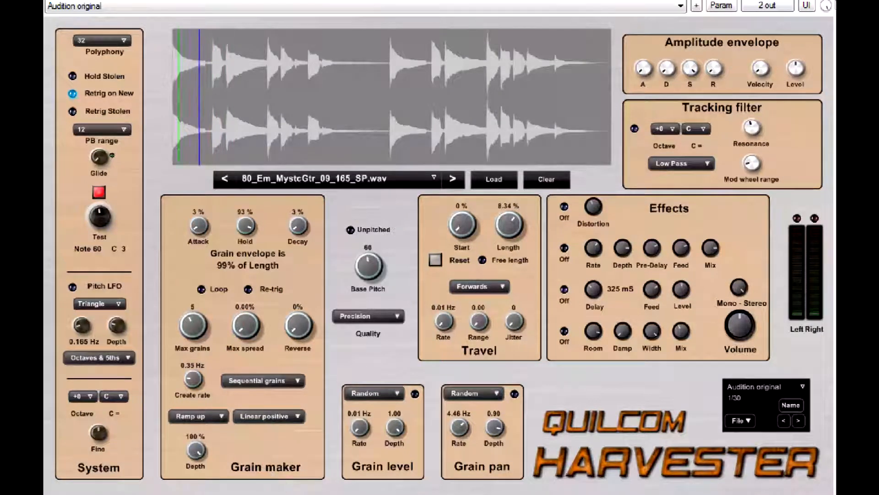
Set Max grains to 11, Max spread to 13.52% and Reverse to 53% while the test note plays
{"action": "left_click_drag", "start_coordinate": [213, 349], "coordinate": [181, 116]}
{"action": "left_click_drag", "start_coordinate": [174, 13], "coordinate": [250, 438]}
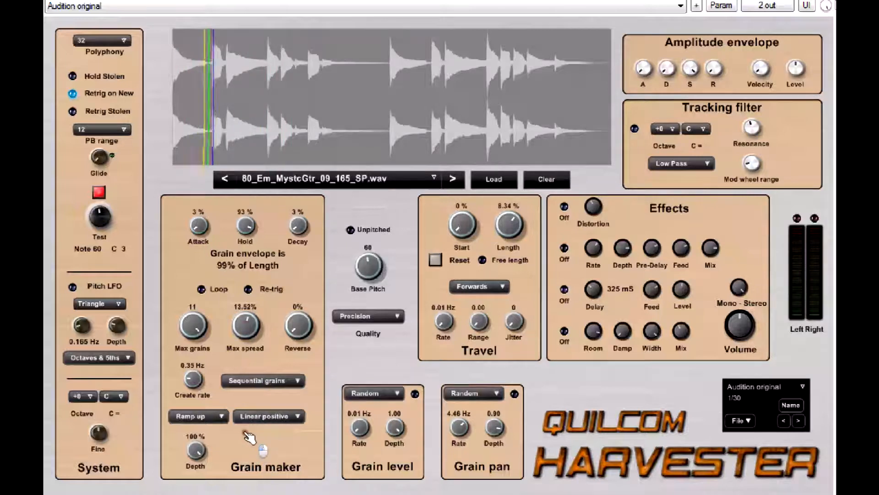
{"action": "left_click_drag", "start_coordinate": [311, 331], "coordinate": [311, 311]}
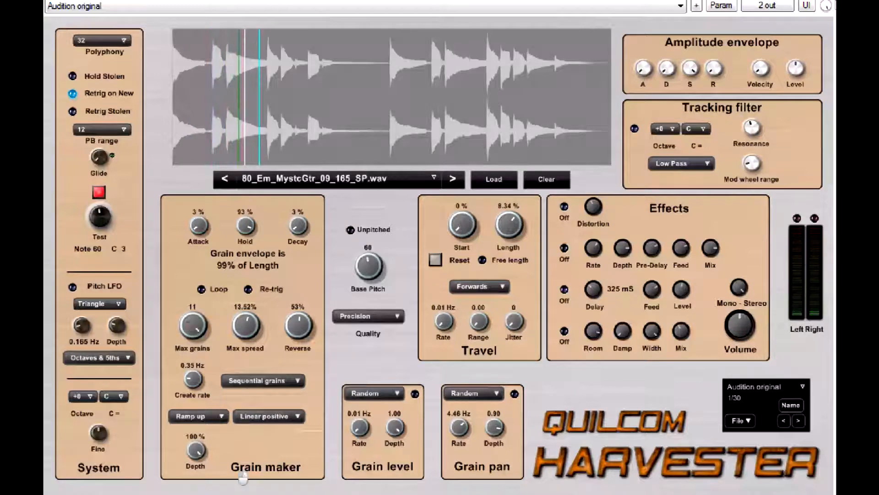
Return Max grains to 1 and both Max spread and Reverse to 0%, and set the grain mode to All grains random
{"action": "left_click_drag", "start_coordinate": [246, 326], "coordinate": [272, 439]}
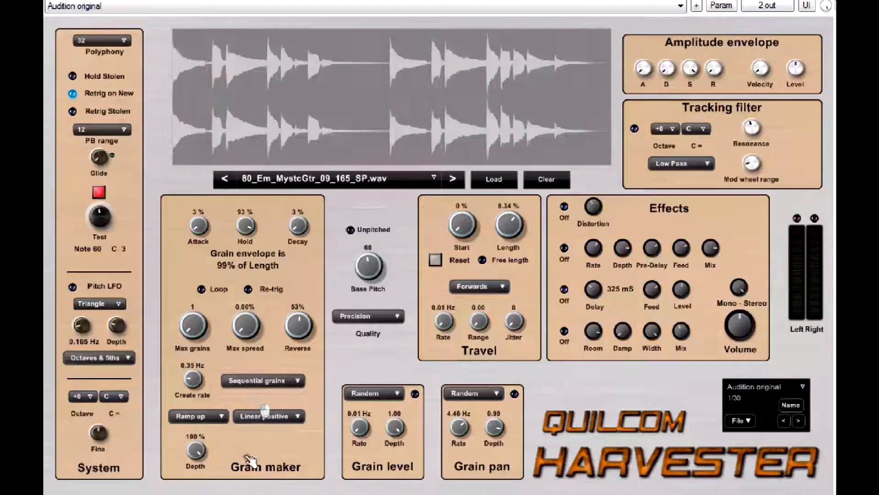
{"action": "left_click_drag", "start_coordinate": [295, 325], "coordinate": [294, 400]}
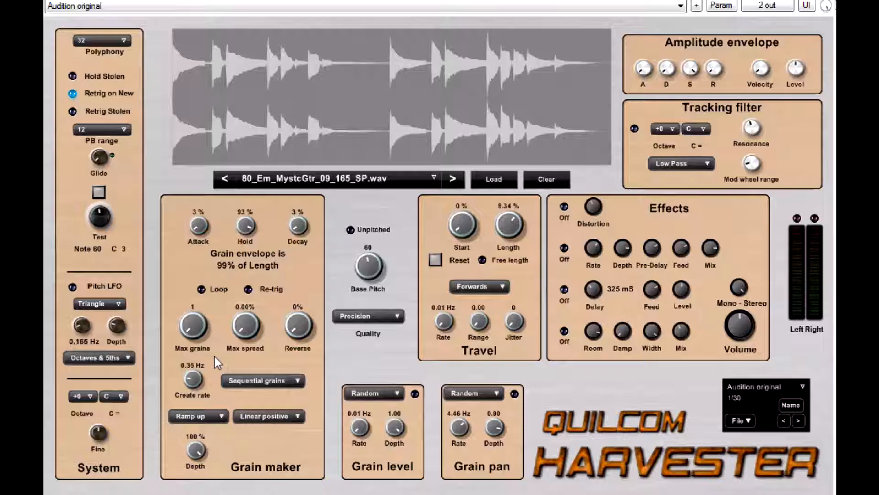
{"action": "left_click", "coordinate": [297, 382]}
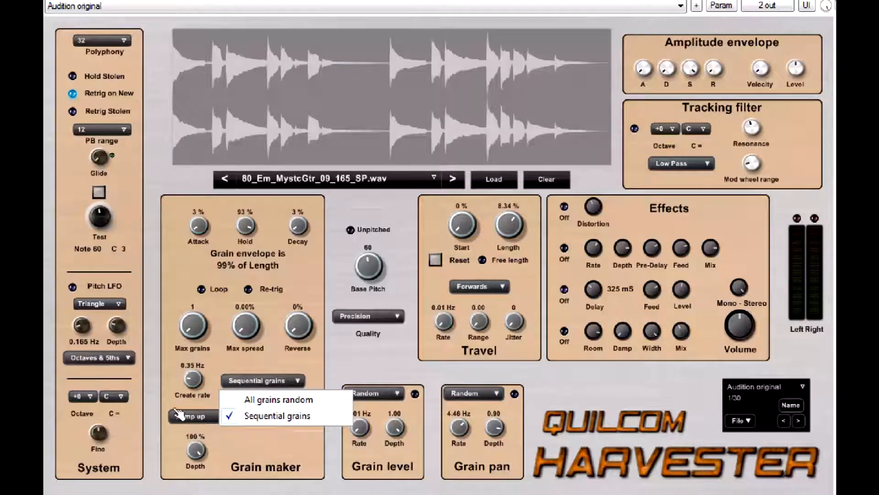
{"action": "left_click", "coordinate": [277, 400]}
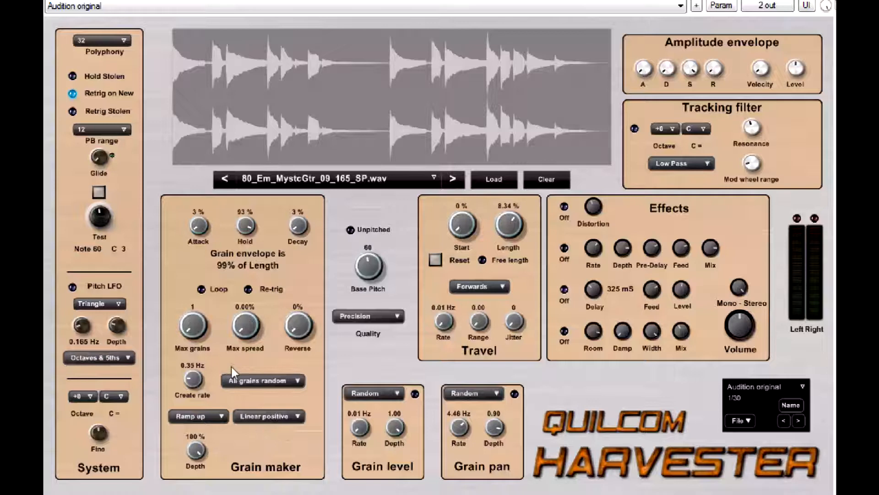
Play the test note and set Max grains to 11, Create rate to 4.93 Hz and Max spread to 33.73%
{"action": "left_click", "coordinate": [100, 192]}
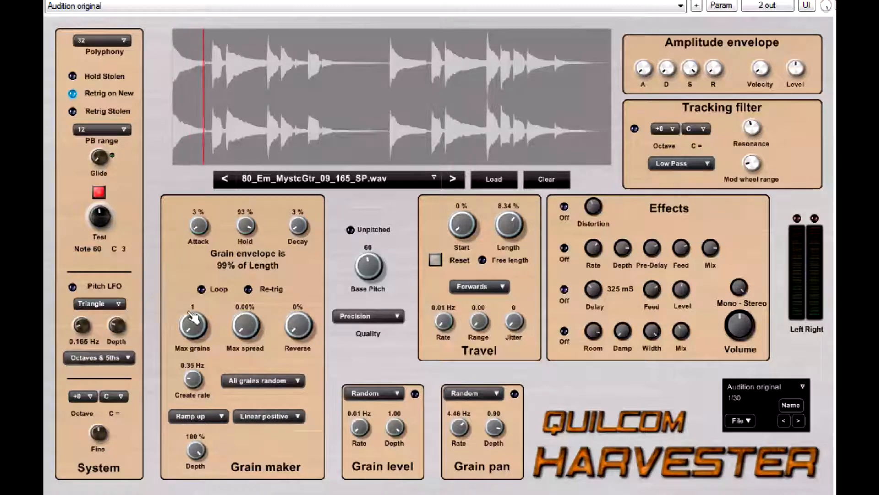
{"action": "mouse_move", "coordinate": [198, 326]}
{"action": "left_mouse_down"}
{"action": "mouse_move", "coordinate": [180, 264]}
{"action": "mouse_move", "coordinate": [198, 326]}
{"action": "left_mouse_up"}
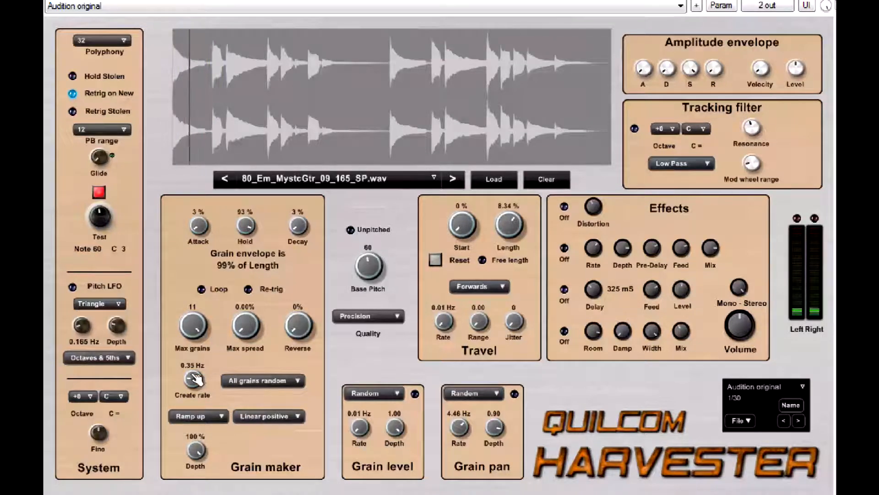
{"action": "mouse_move", "coordinate": [193, 380]}
{"action": "left_mouse_down"}
{"action": "mouse_move", "coordinate": [155, 225]}
{"action": "mouse_move", "coordinate": [145, 90]}
{"action": "left_mouse_up"}
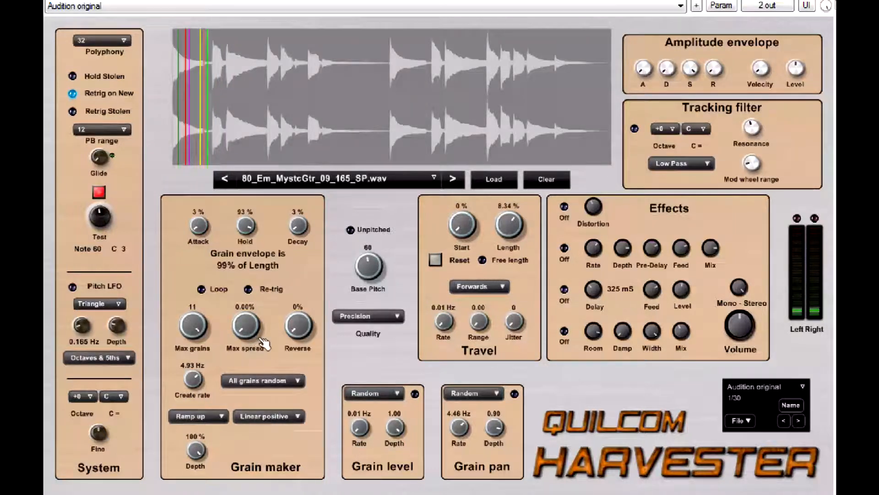
{"action": "left_click_drag", "start_coordinate": [257, 333], "coordinate": [246, 311]}
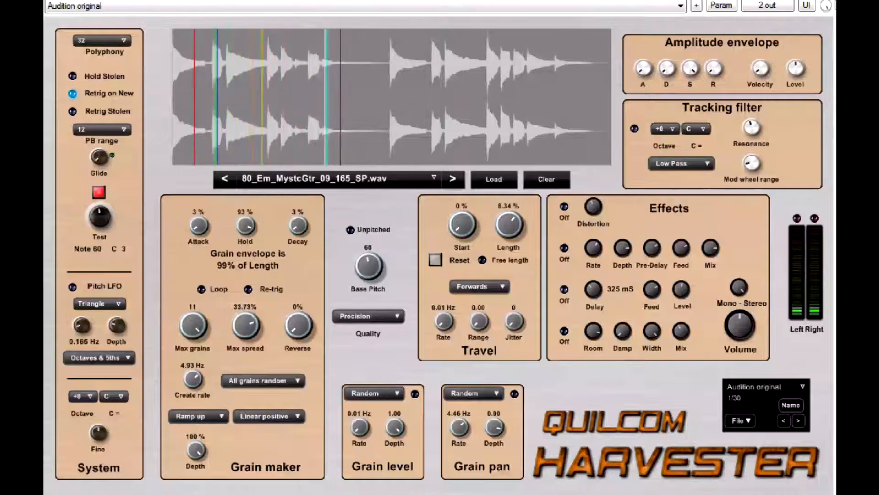
Change the grain mode to Sequential grains, lower Create rate to 0.82 Hz, and stop the test note
{"action": "left_click", "coordinate": [297, 388]}
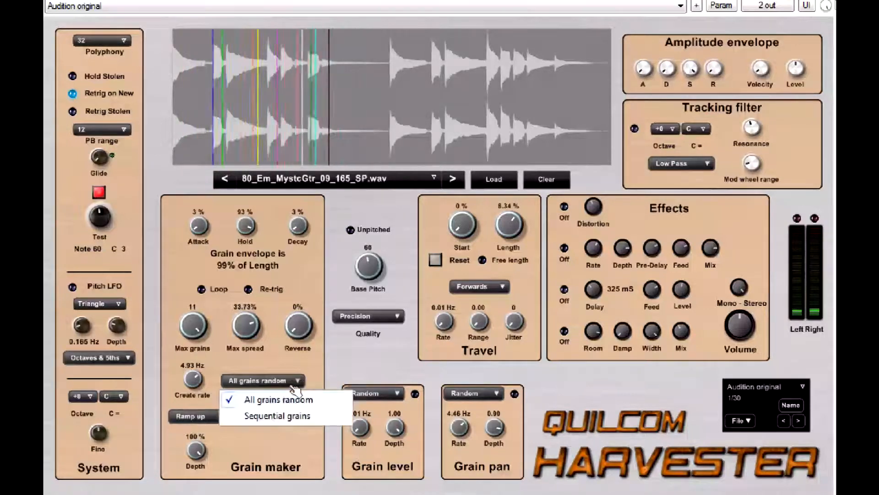
{"action": "left_click", "coordinate": [277, 415]}
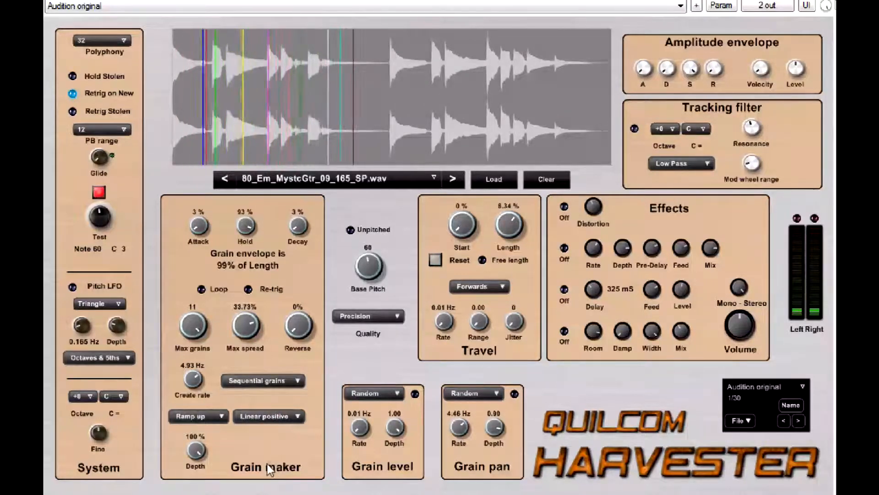
{"action": "left_click_drag", "start_coordinate": [205, 388], "coordinate": [227, 490]}
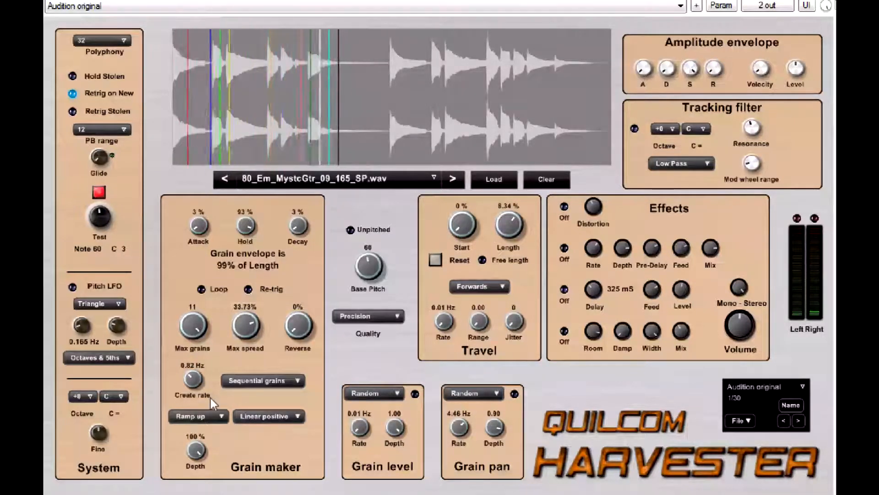
{"action": "left_click", "coordinate": [436, 259]}
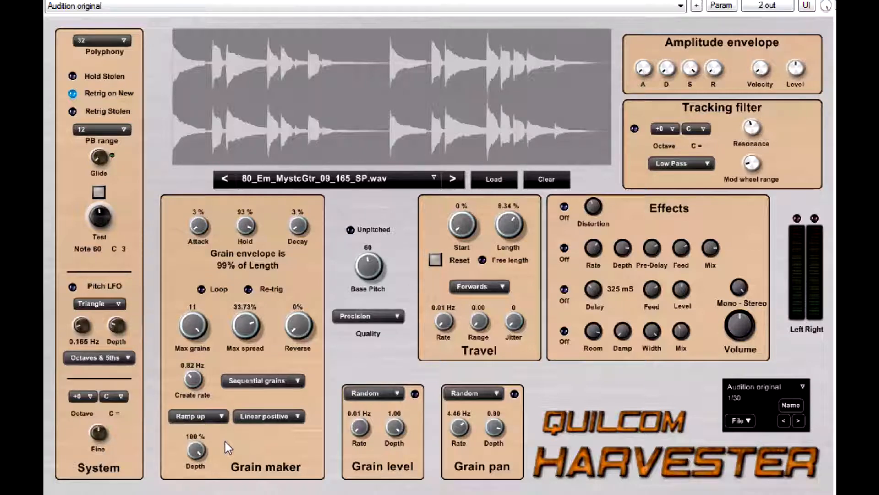
{"action": "left_click", "coordinate": [225, 417]}
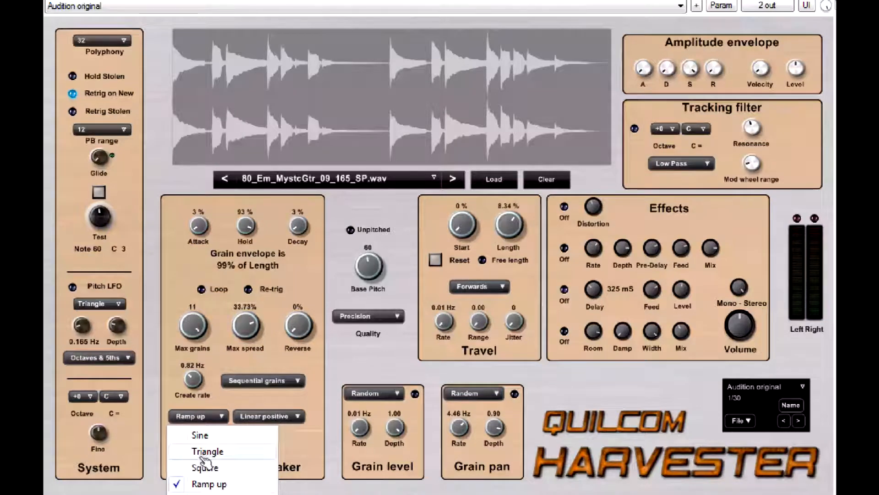
{"action": "left_click", "coordinate": [223, 403]}
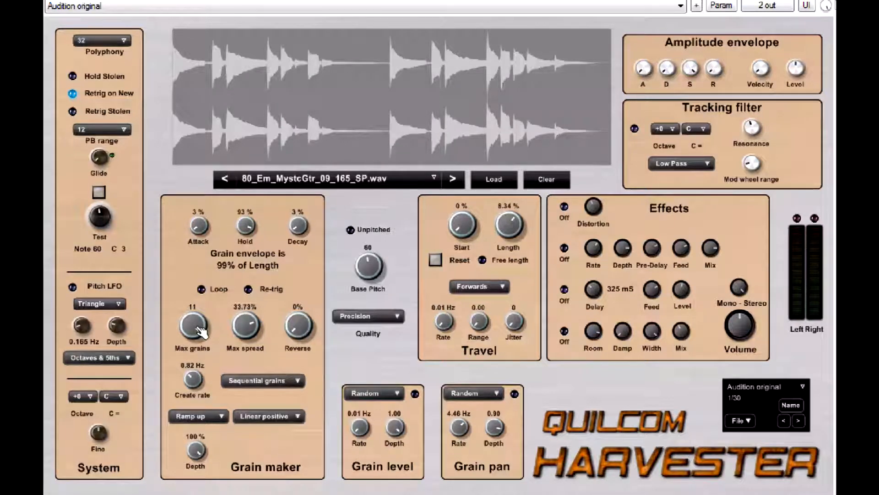
Play the test note and run the Grain maker Depth through 6% and 83%, returning it to 100%
{"action": "left_click", "coordinate": [97, 191]}
{"action": "left_click_drag", "start_coordinate": [197, 338], "coordinate": [153, 272]}
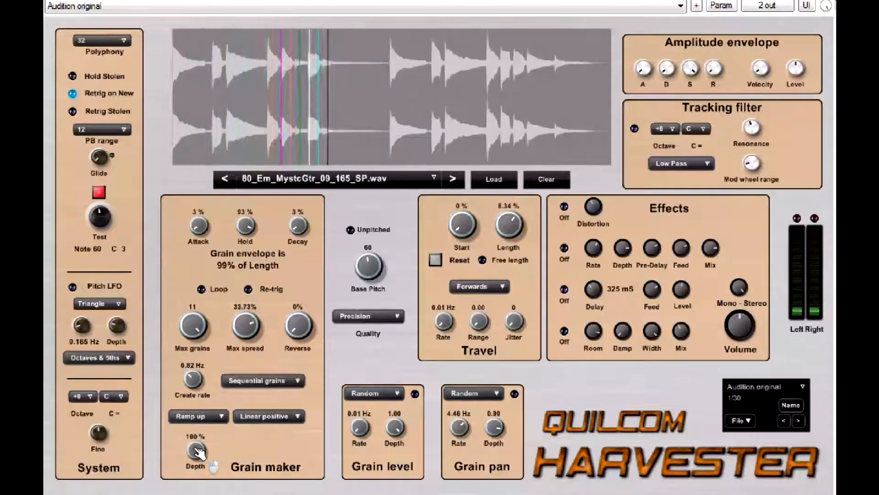
{"action": "left_click_drag", "start_coordinate": [194, 451], "coordinate": [204, 494]}
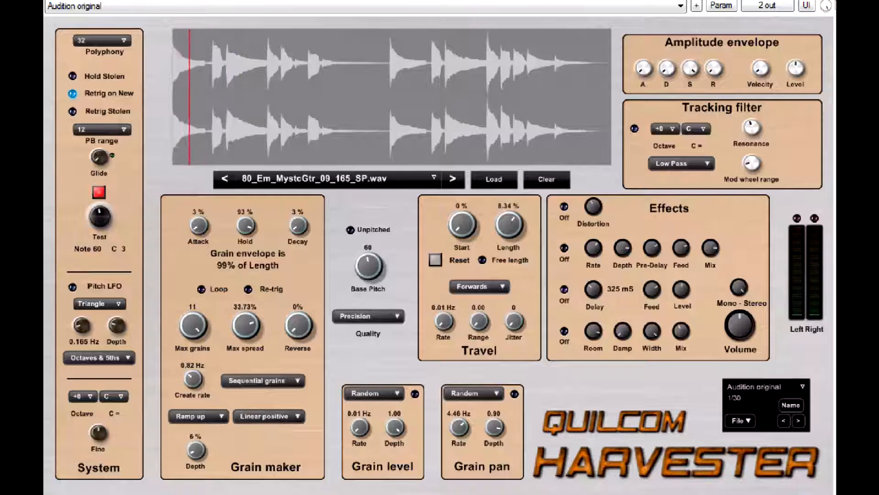
{"action": "left_click_drag", "start_coordinate": [195, 492], "coordinate": [85, 110]}
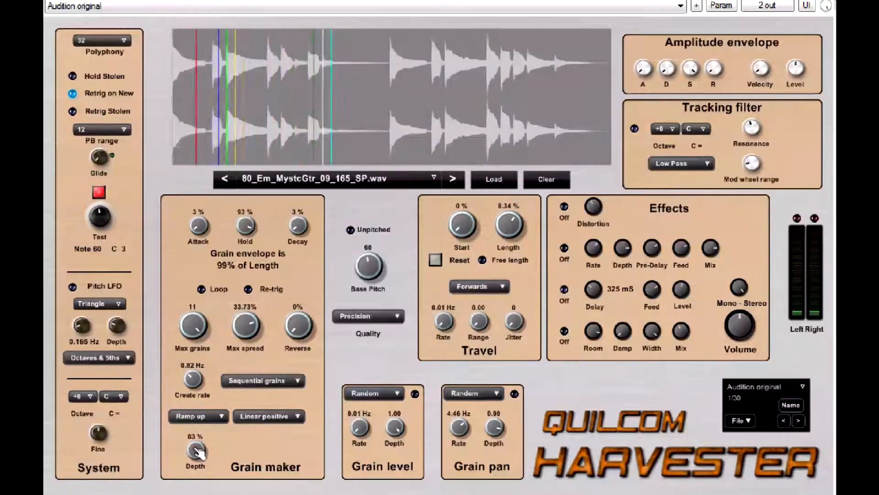
{"action": "left_click_drag", "start_coordinate": [196, 451], "coordinate": [169, 334]}
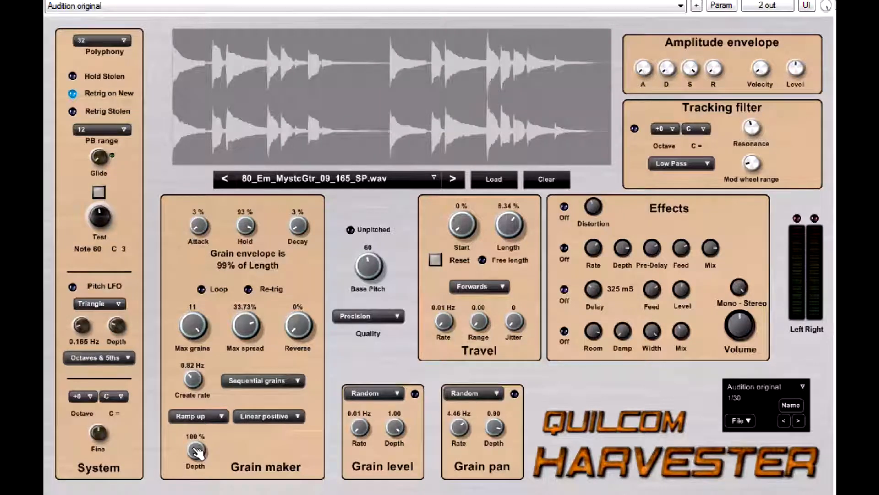
{"action": "mouse_move", "coordinate": [198, 453]}
{"action": "left_mouse_down"}
{"action": "mouse_move", "coordinate": [201, 494]}
{"action": "mouse_move", "coordinate": [141, 288]}
{"action": "mouse_move", "coordinate": [116, 160]}
{"action": "mouse_move", "coordinate": [198, 452]}
{"action": "left_mouse_up"}
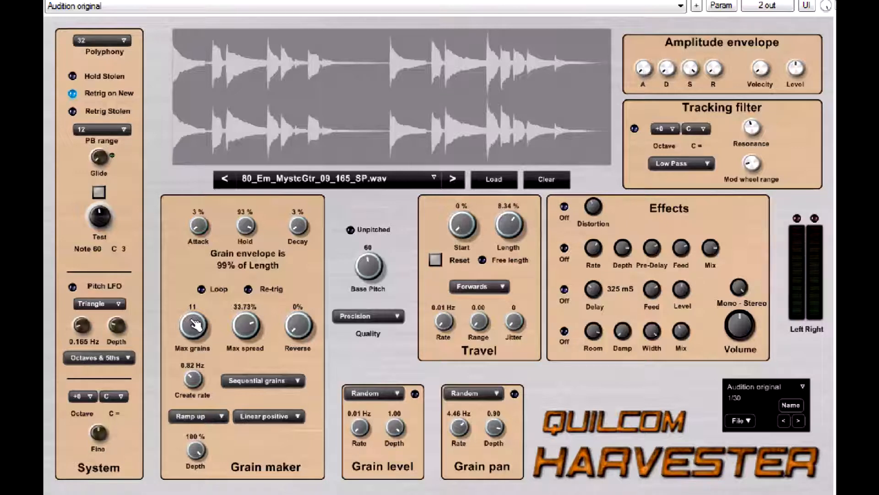
Keep the spread distribution on Linear positive and move the Travel Start to 41% while the test note plays
{"action": "left_click", "coordinate": [300, 418]}
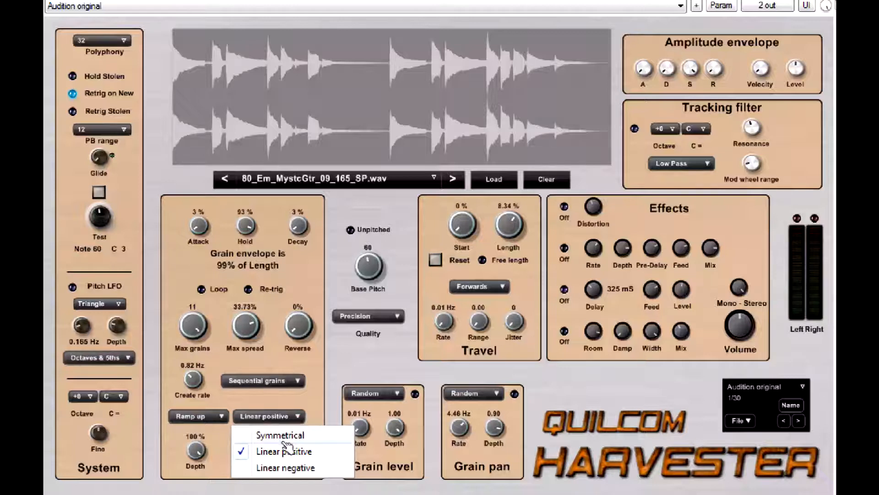
{"action": "left_click", "coordinate": [271, 450]}
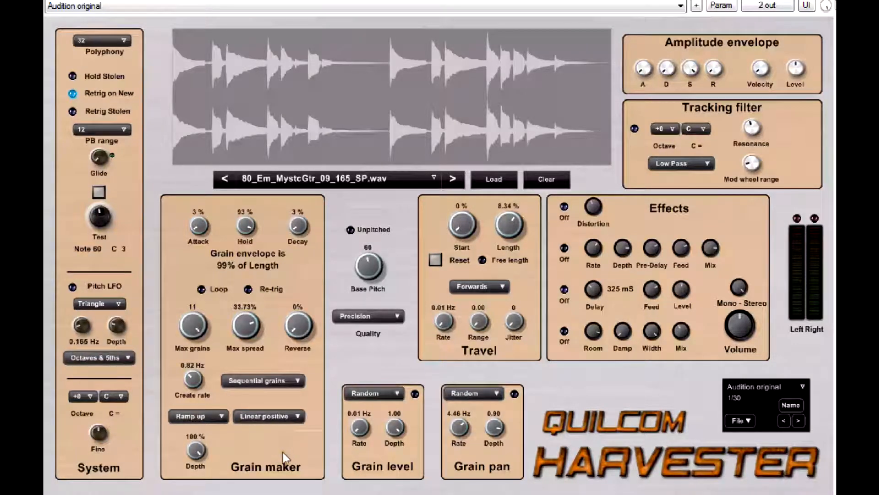
{"action": "left_click", "coordinate": [99, 193]}
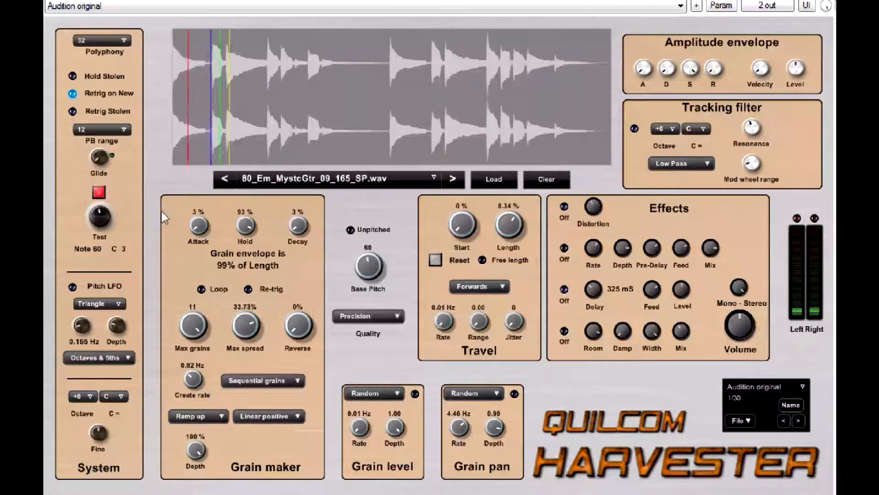
{"action": "left_click_drag", "start_coordinate": [461, 224], "coordinate": [392, 4]}
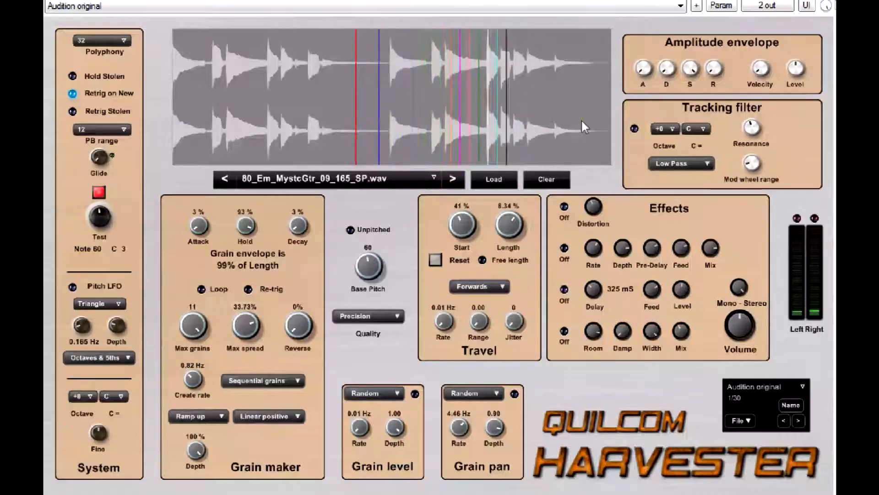
Try the Linear negative spread distribution, switch it to Symmetrical, and stop the test note
{"action": "left_click", "coordinate": [298, 416]}
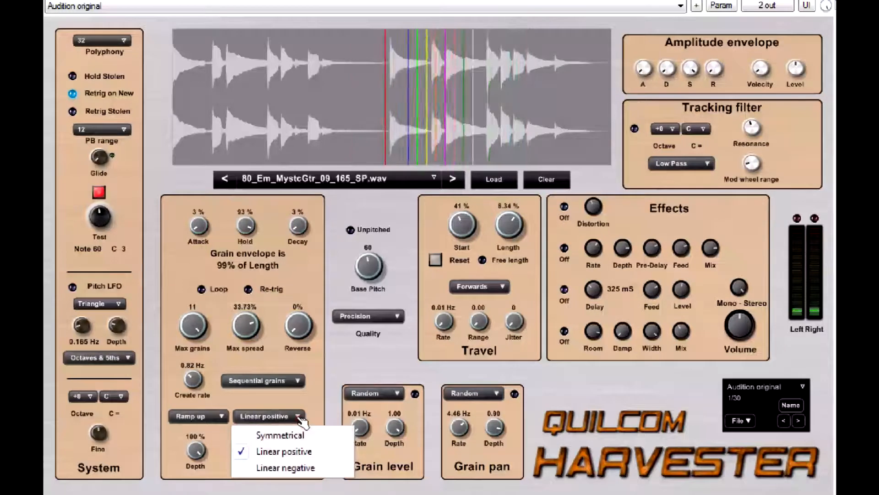
{"action": "left_click", "coordinate": [285, 467]}
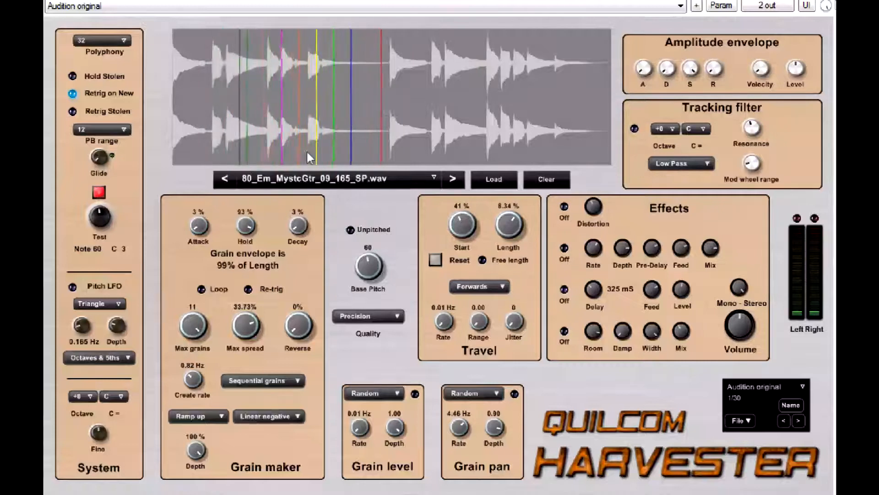
{"action": "left_click", "coordinate": [294, 419]}
{"action": "left_click", "coordinate": [292, 435]}
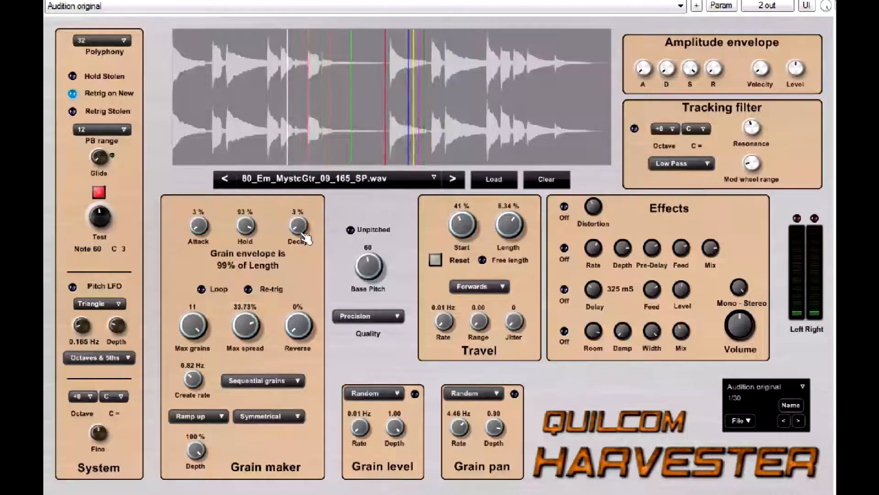
{"action": "left_click", "coordinate": [99, 193]}
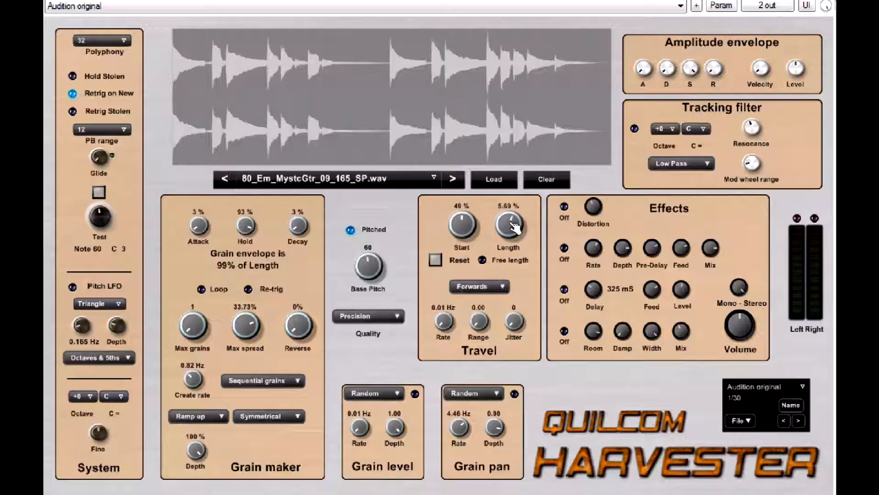
Play the test note, shorten the Travel Length to 1.85% and raise Create rate to 3.40 Hz
{"action": "left_click", "coordinate": [99, 192]}
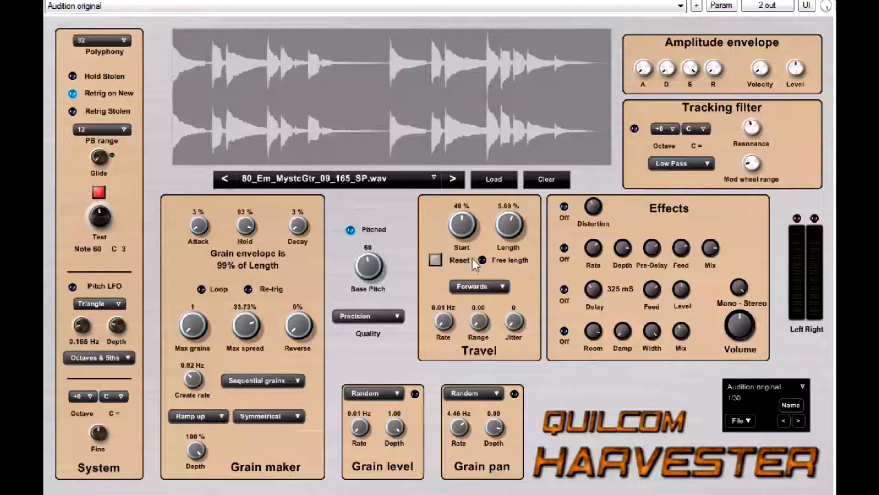
{"action": "left_click_drag", "start_coordinate": [512, 229], "coordinate": [526, 307]}
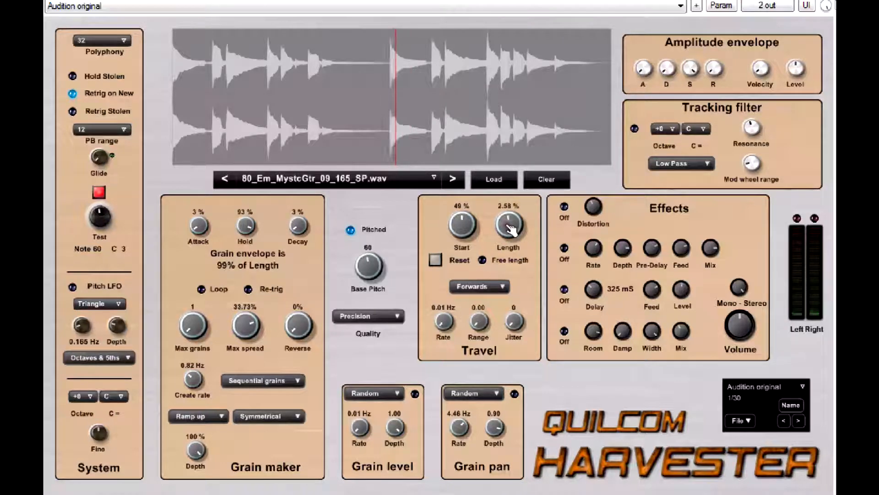
{"action": "left_click_drag", "start_coordinate": [512, 229], "coordinate": [514, 258]}
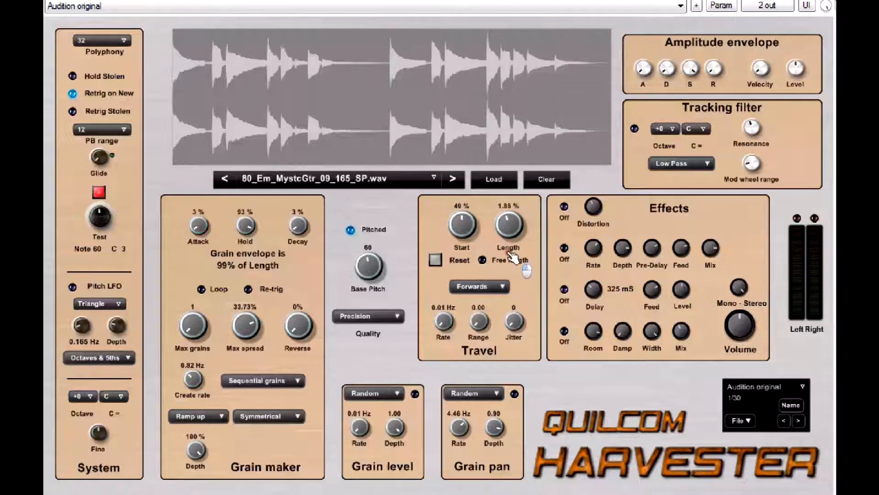
{"action": "left_click_drag", "start_coordinate": [192, 379], "coordinate": [195, 370]}
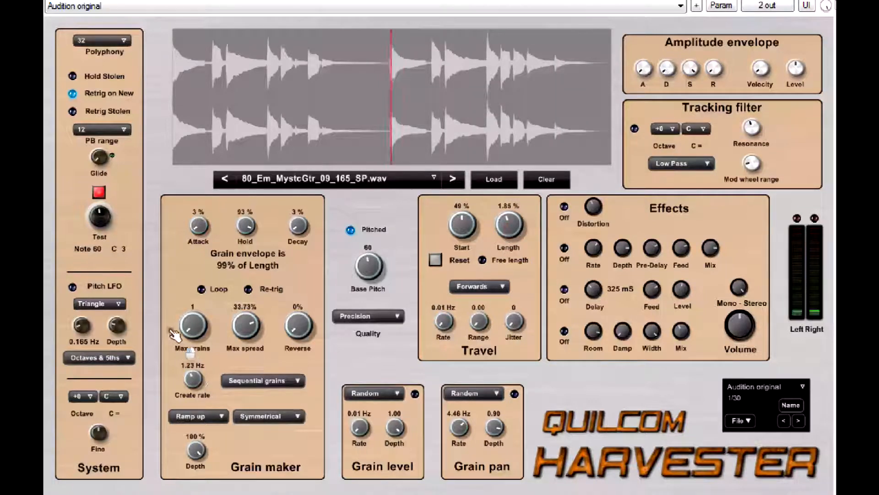
{"action": "left_click_drag", "start_coordinate": [153, 264], "coordinate": [137, 213]}
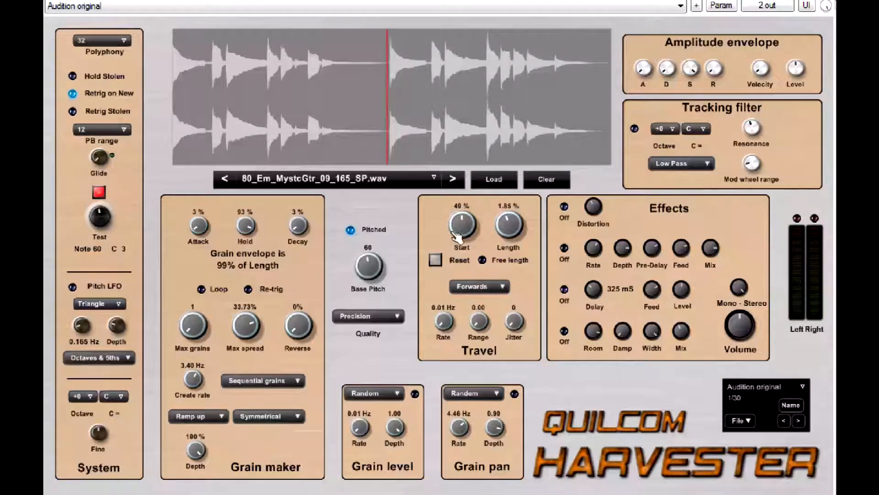
Set the Travel Start to 32%, increase the Travel Length, and stop the test note
{"action": "mouse_move", "coordinate": [462, 227]}
{"action": "left_mouse_down"}
{"action": "mouse_move", "coordinate": [453, 139]}
{"action": "mouse_move", "coordinate": [461, 124]}
{"action": "mouse_move", "coordinate": [504, 494]}
{"action": "mouse_move", "coordinate": [453, 321]}
{"action": "left_mouse_up"}
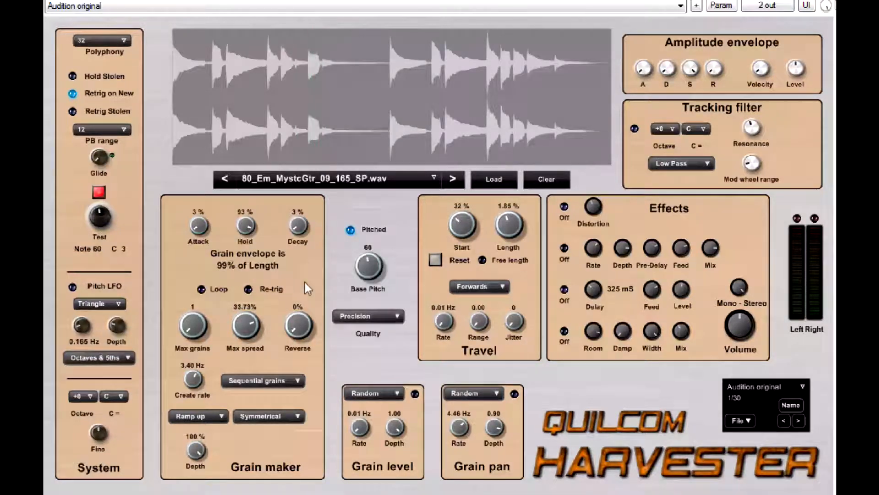
{"action": "left_click_drag", "start_coordinate": [514, 228], "coordinate": [486, 132]}
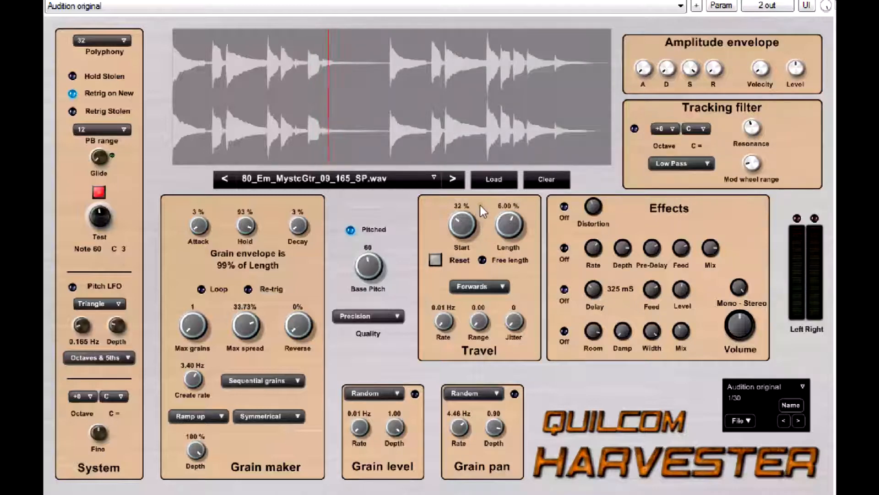
{"action": "left_click", "coordinate": [100, 193]}
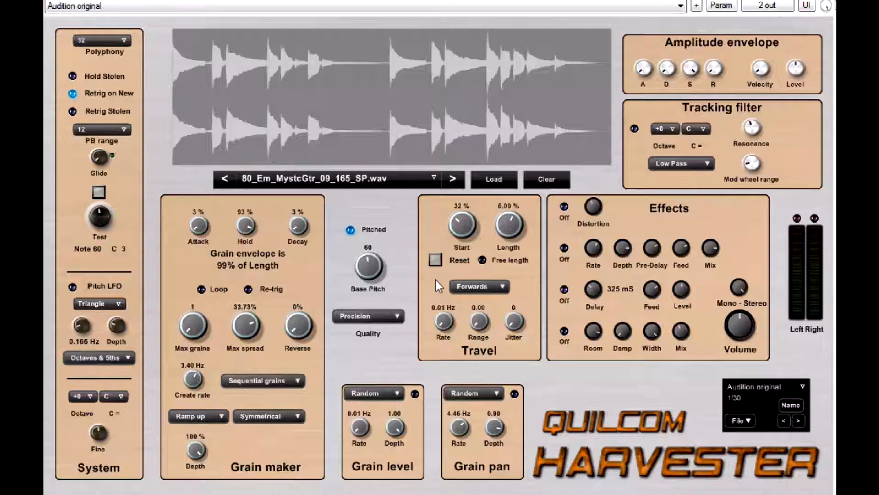
Switch the Travel length mode to Pitch to length and back to Free length
{"action": "left_click", "coordinate": [484, 260]}
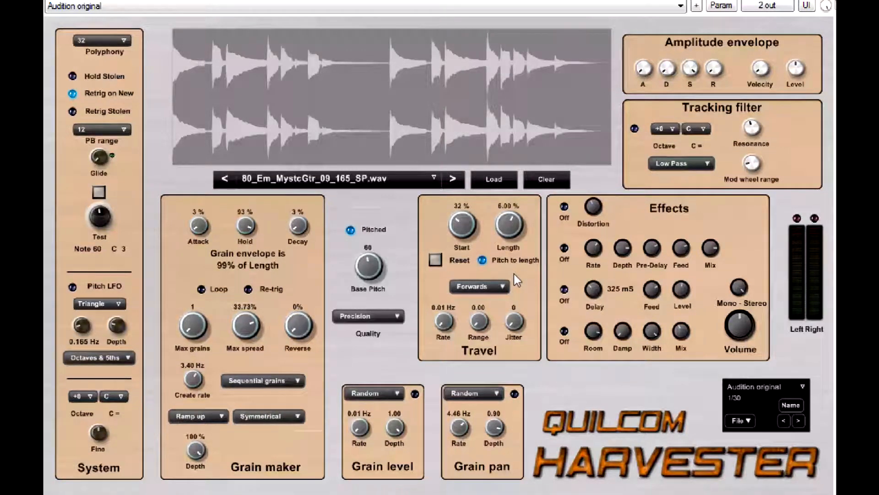
{"action": "left_click", "coordinate": [483, 260]}
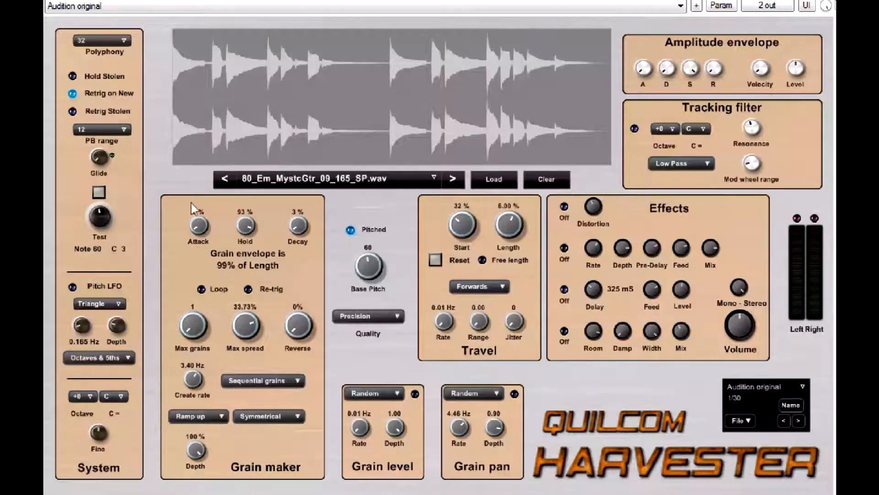
Play the test note, raise the Travel Range to 0.51 and shorten the Travel Length to 1.19%
{"action": "left_click", "coordinate": [97, 193]}
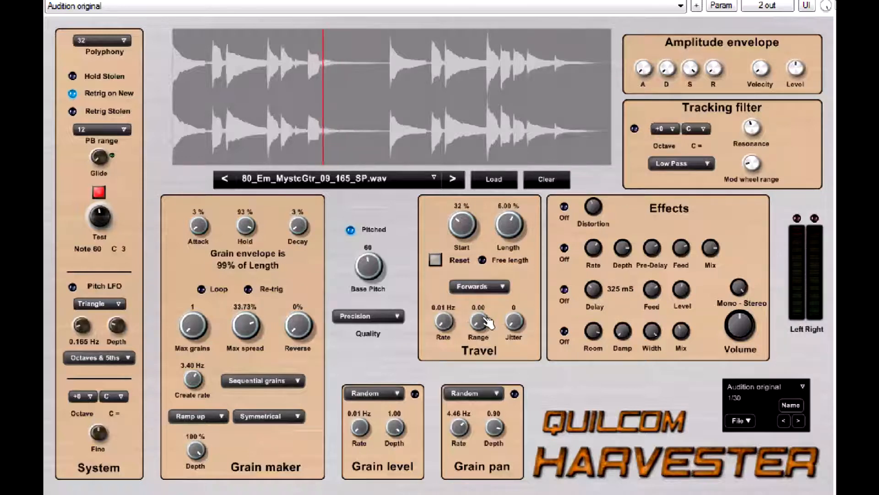
{"action": "left_click_drag", "start_coordinate": [484, 325], "coordinate": [465, 285]}
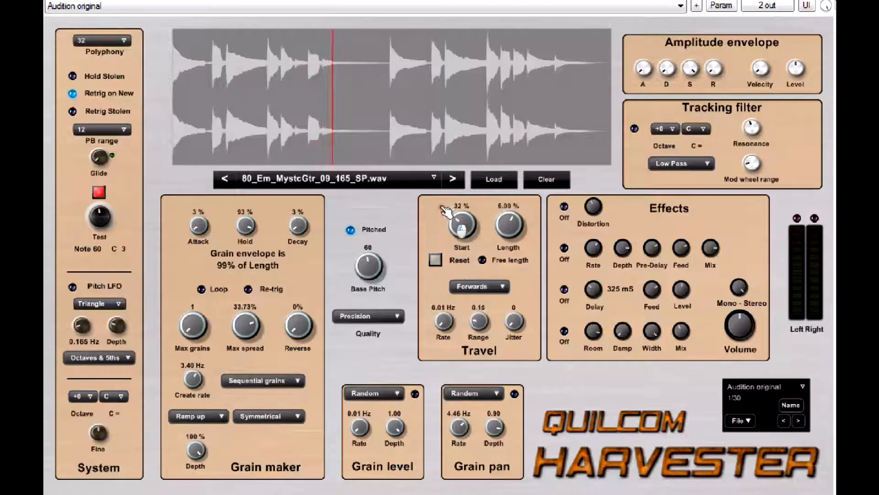
{"action": "left_click_drag", "start_coordinate": [479, 326], "coordinate": [411, 125]}
{"action": "left_click_drag", "start_coordinate": [508, 217], "coordinate": [518, 359]}
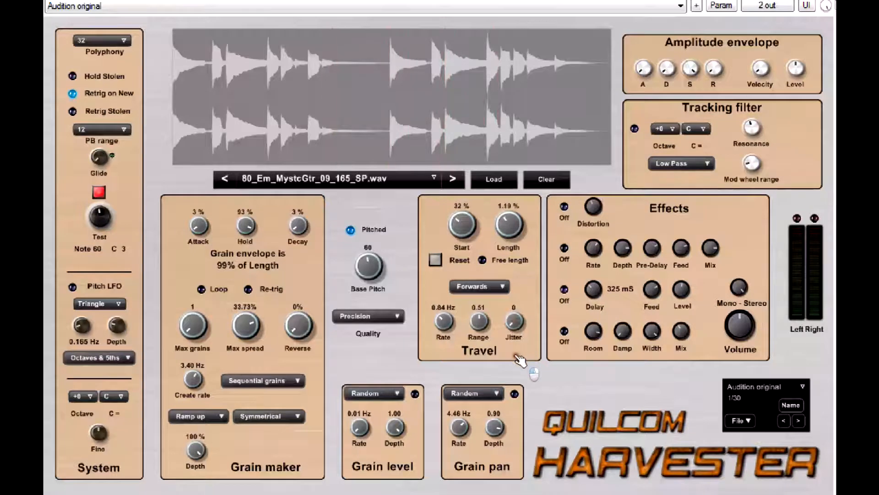
With the note sounding, set Create rate to 5.14 Hz, Travel Rate to 5.00 Hz and Travel Range to 0.60
{"action": "left_click_drag", "start_coordinate": [443, 322], "coordinate": [428, 224]}
{"action": "left_click_drag", "start_coordinate": [197, 379], "coordinate": [184, 329]}
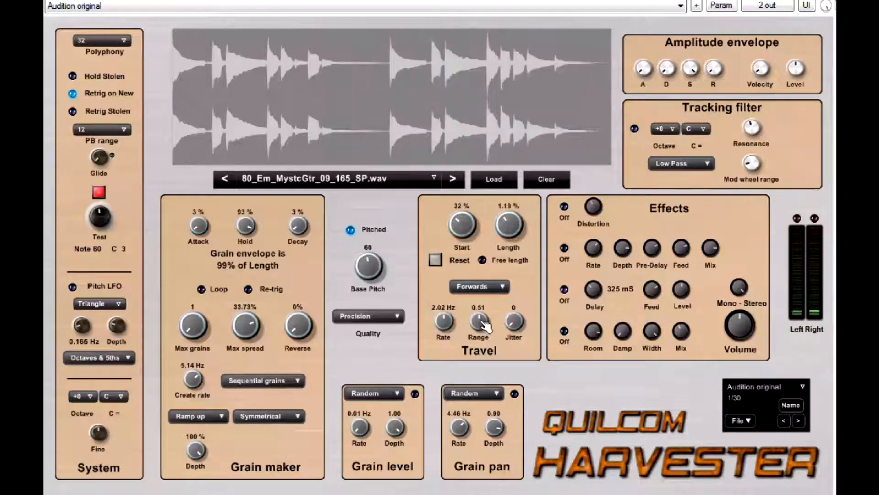
{"action": "left_click_drag", "start_coordinate": [482, 326], "coordinate": [454, 174]}
{"action": "left_click_drag", "start_coordinate": [449, 327], "coordinate": [408, 209]}
{"action": "left_click_drag", "start_coordinate": [477, 326], "coordinate": [506, 415]}
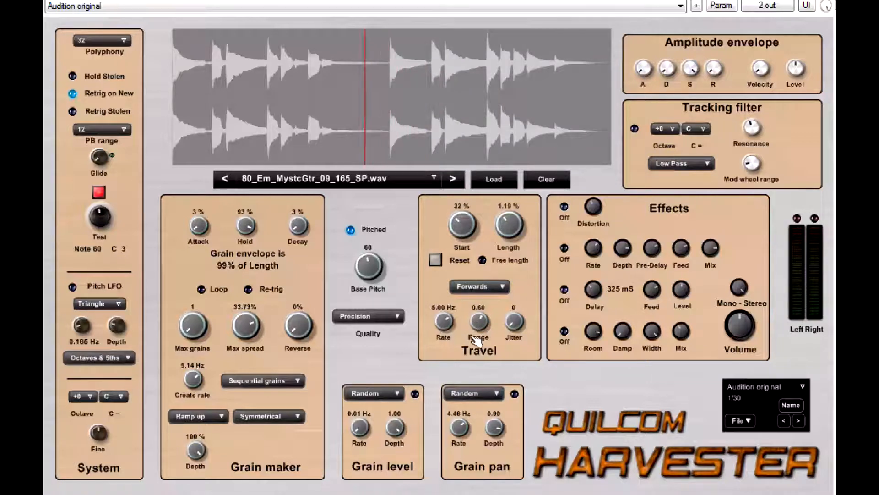
Lower the Travel Rate to 0.06 Hz and stop the test note
{"action": "left_click_drag", "start_coordinate": [444, 323], "coordinate": [451, 353]}
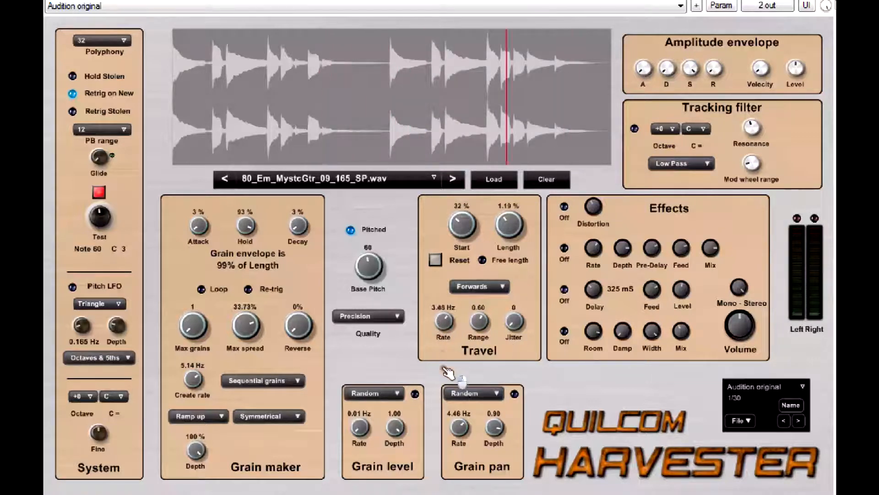
{"action": "left_click_drag", "start_coordinate": [451, 390], "coordinate": [458, 483]}
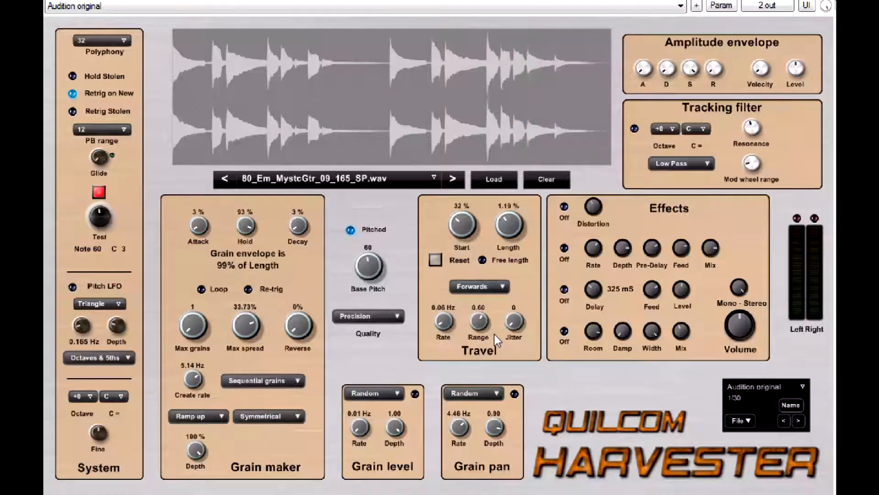
{"action": "left_click", "coordinate": [100, 192]}
{"action": "left_click", "coordinate": [504, 288]}
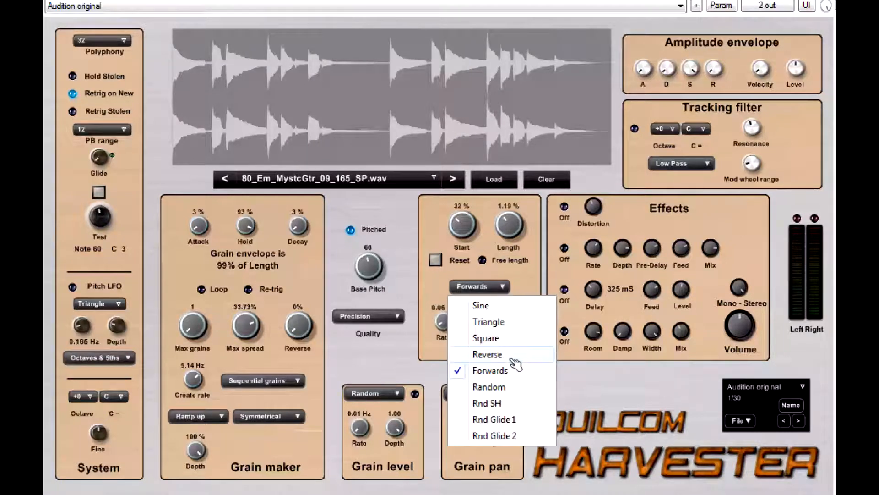
{"action": "left_click", "coordinate": [472, 266]}
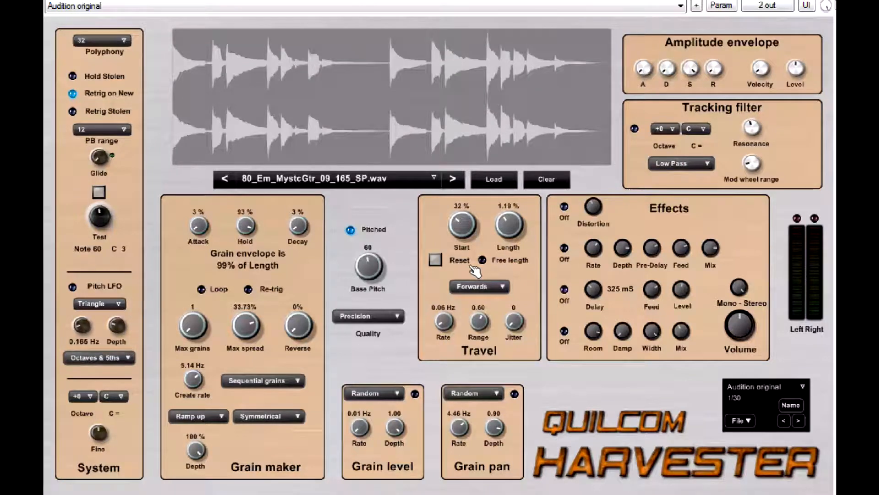
{"action": "left_click", "coordinate": [504, 285]}
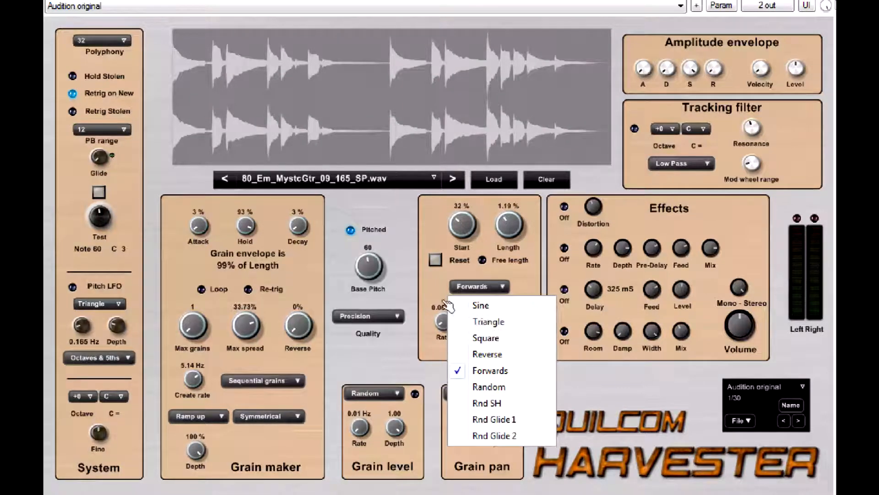
{"action": "left_click", "coordinate": [441, 287]}
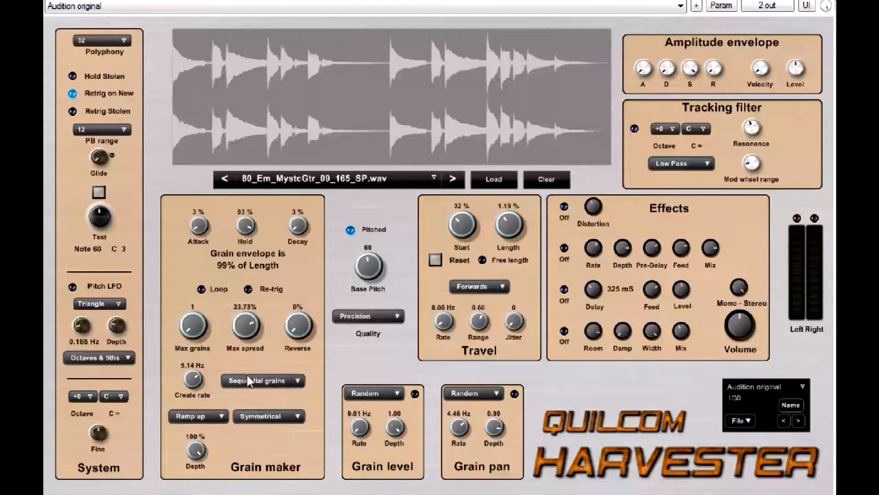
Raise Max grains to 6, play the test note and set the Travel Range to 0.63
{"action": "left_click_drag", "start_coordinate": [203, 334], "coordinate": [190, 323]}
{"action": "left_click", "coordinate": [100, 192]}
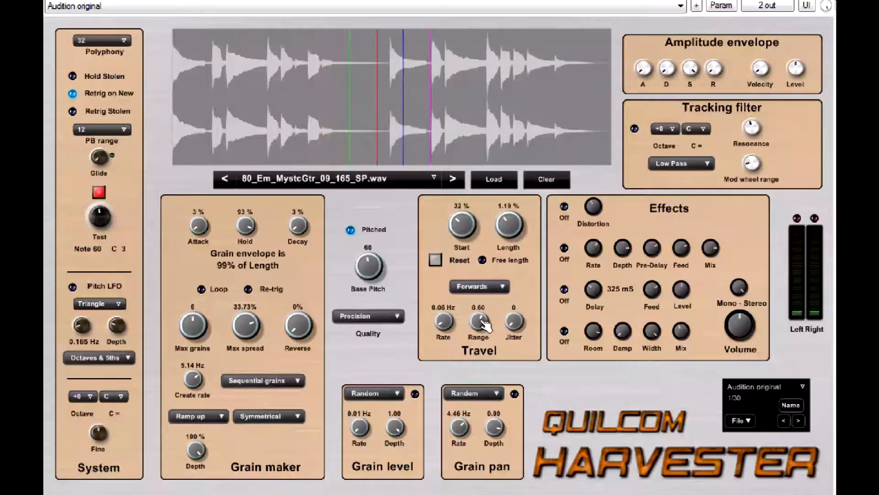
{"action": "left_click_drag", "start_coordinate": [484, 325], "coordinate": [446, 316]}
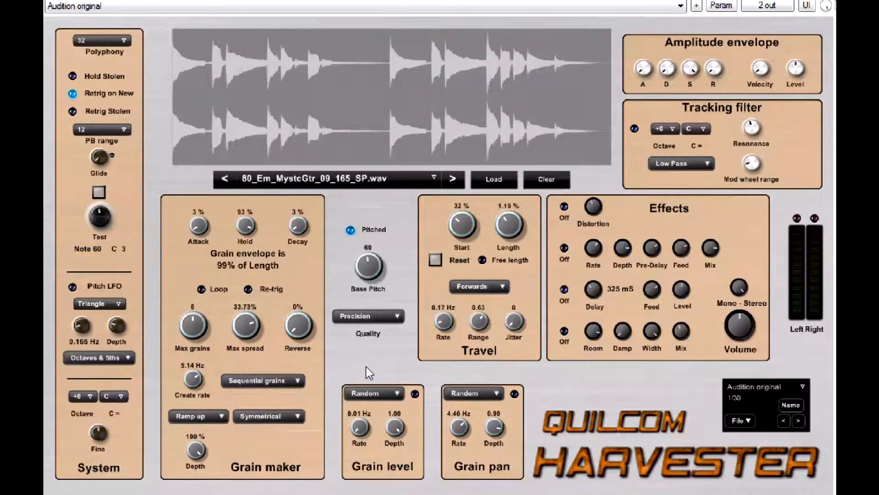
Try different Travel Jitter amounts and return the Jitter to 0
{"action": "left_click_drag", "start_coordinate": [523, 327], "coordinate": [532, 438]}
{"action": "left_click_drag", "start_coordinate": [518, 322], "coordinate": [506, 300]}
{"action": "left_click_drag", "start_coordinate": [514, 320], "coordinate": [516, 344]}
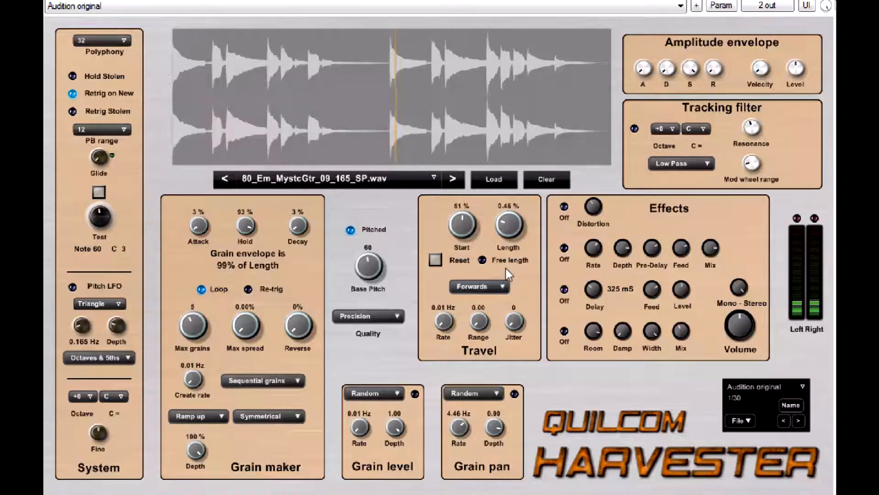
Shorten the Travel Length to 0.05%
{"action": "scroll", "coordinate": [508, 229], "scroll_direction": "down", "scroll_amount": 3}
{"action": "left_click_drag", "start_coordinate": [509, 229], "coordinate": [509, 341]}
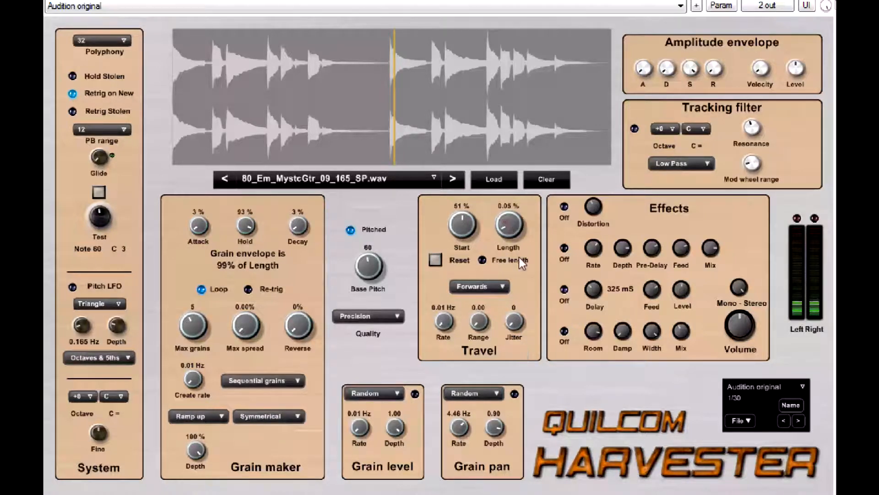
{"action": "scroll", "coordinate": [510, 226], "scroll_direction": "up", "scroll_amount": 1}
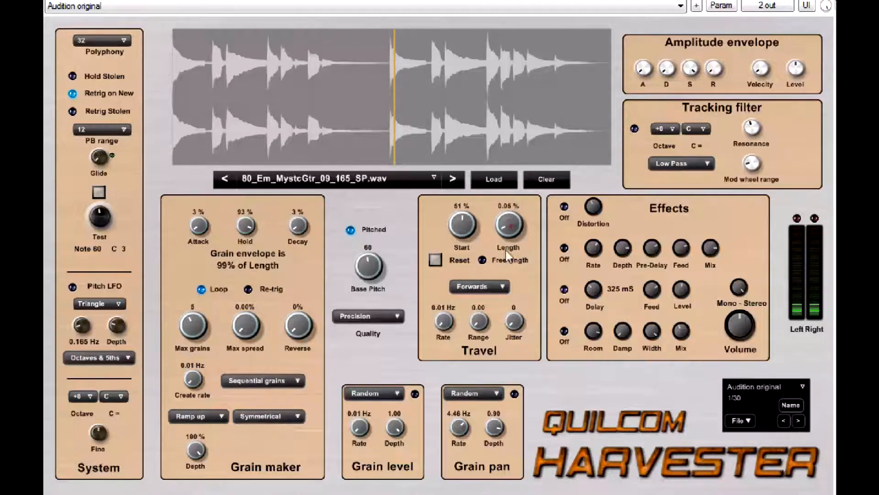
Fine-tune the Travel Length to about 0.14% and bring the Travel Jitter back down to 0
{"action": "scroll", "coordinate": [515, 323], "scroll_direction": "up", "scroll_amount": 5}
{"action": "scroll", "coordinate": [509, 222], "scroll_direction": "up", "scroll_amount": 1}
{"action": "scroll", "coordinate": [509, 222], "scroll_direction": "down", "scroll_amount": 5}
{"action": "left_click_drag", "start_coordinate": [512, 244], "coordinate": [509, 224]}
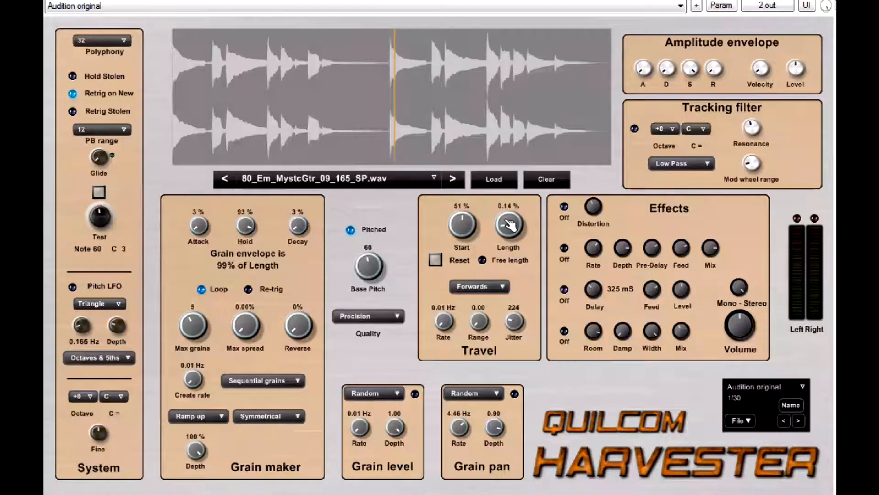
{"action": "scroll", "coordinate": [521, 328], "scroll_direction": "down", "scroll_amount": 3}
{"action": "left_click_drag", "start_coordinate": [520, 328], "coordinate": [526, 458]}
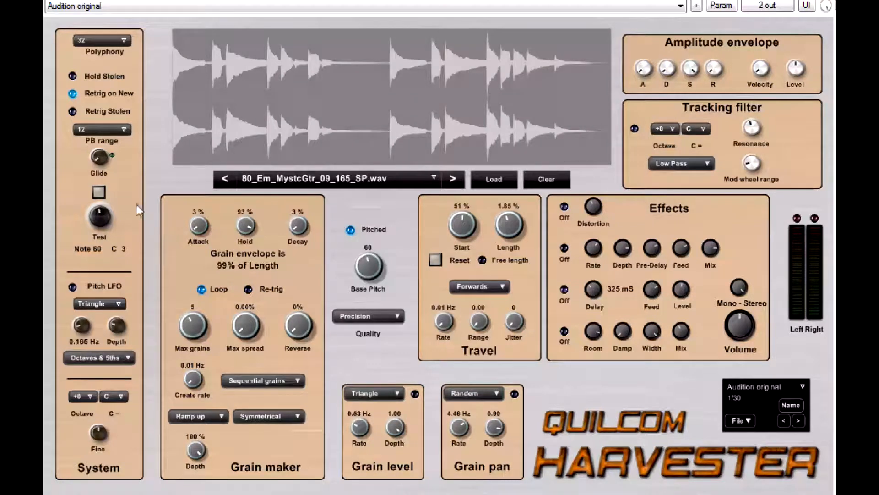
Play the test note and enable the Grain level modulation with a Rate of 0.47 Hz
{"action": "left_click", "coordinate": [98, 192]}
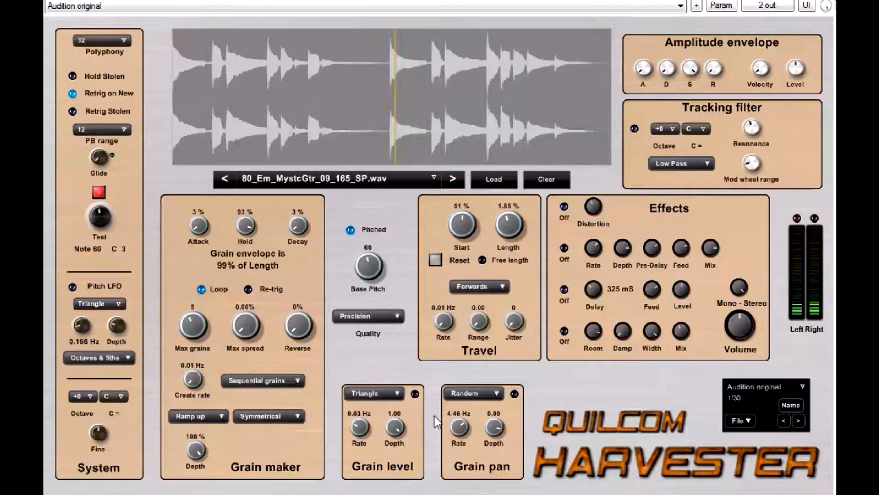
{"action": "left_click", "coordinate": [416, 394]}
{"action": "left_click_drag", "start_coordinate": [364, 430], "coordinate": [394, 437]}
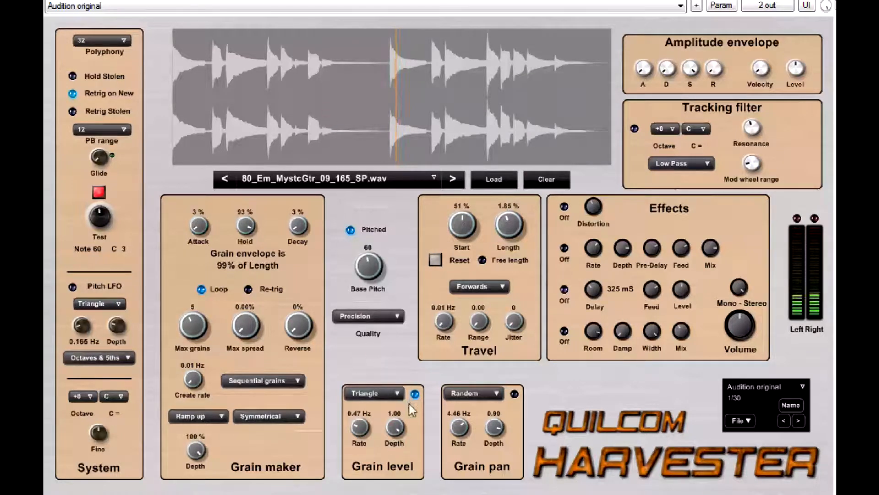
Try the Random waveform for the Grain level modulation and switch it back to Triangle
{"action": "left_click", "coordinate": [397, 393]}
{"action": "left_click", "coordinate": [405, 492]}
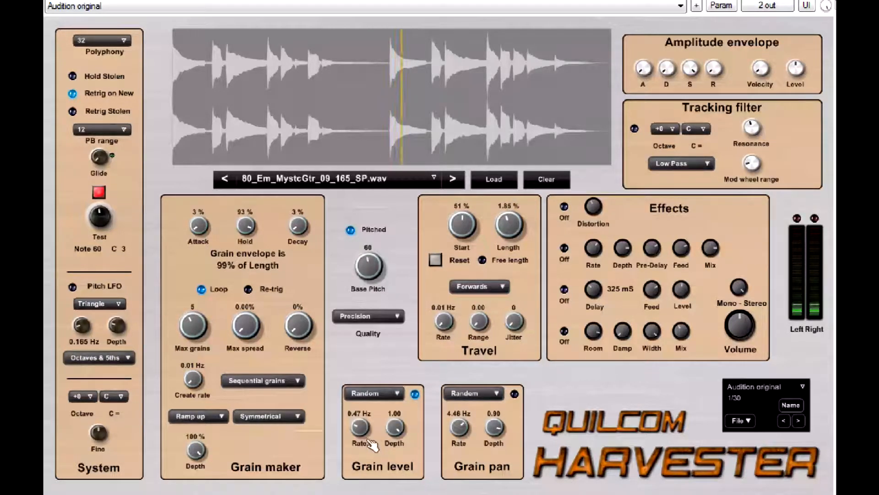
{"action": "left_click", "coordinate": [396, 393]}
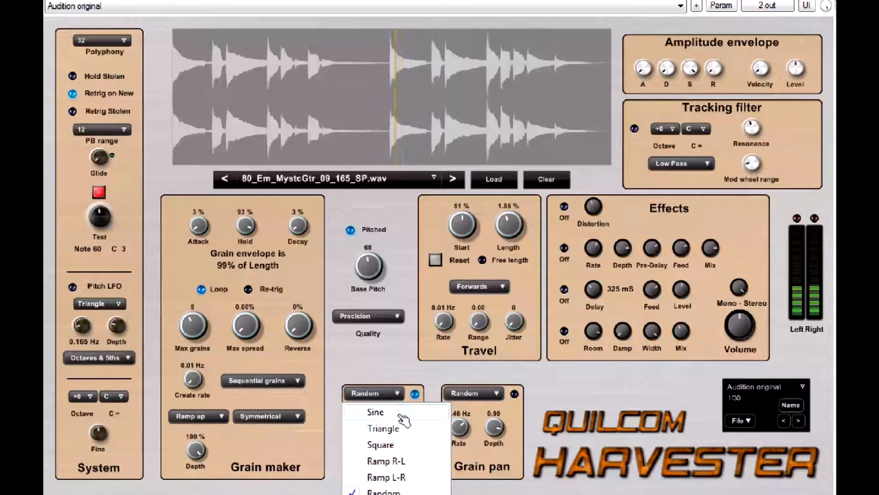
{"action": "left_click", "coordinate": [389, 428]}
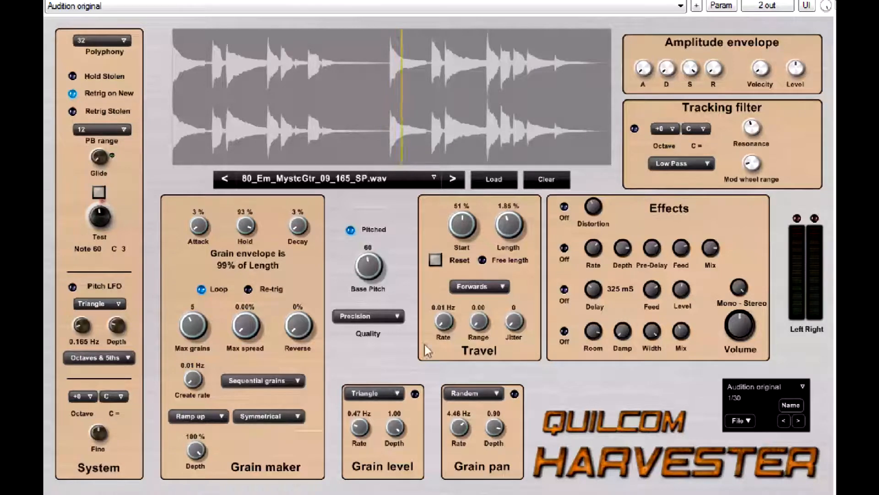
Audition the Grain pan modulation with Depth 1.00 and Rate 1.70 Hz, then disable it and stop the test note
{"action": "left_click", "coordinate": [99, 192]}
{"action": "left_click", "coordinate": [514, 394]}
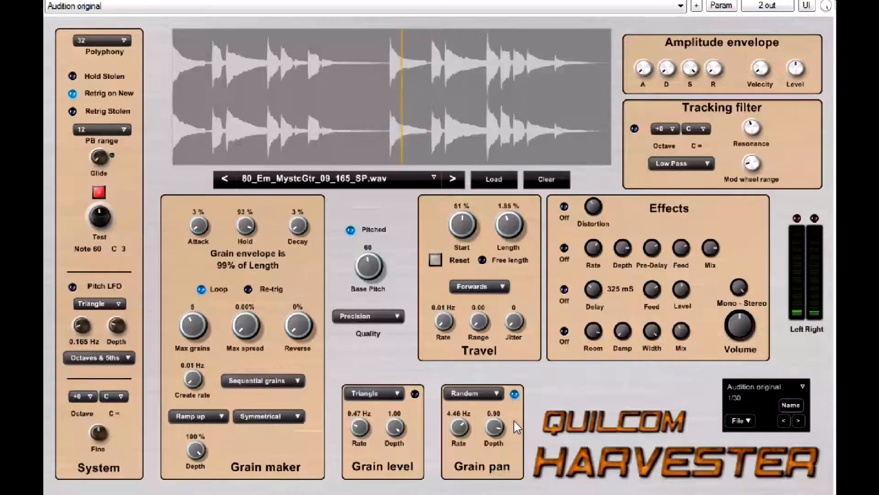
{"action": "left_click_drag", "start_coordinate": [493, 427], "coordinate": [467, 324]}
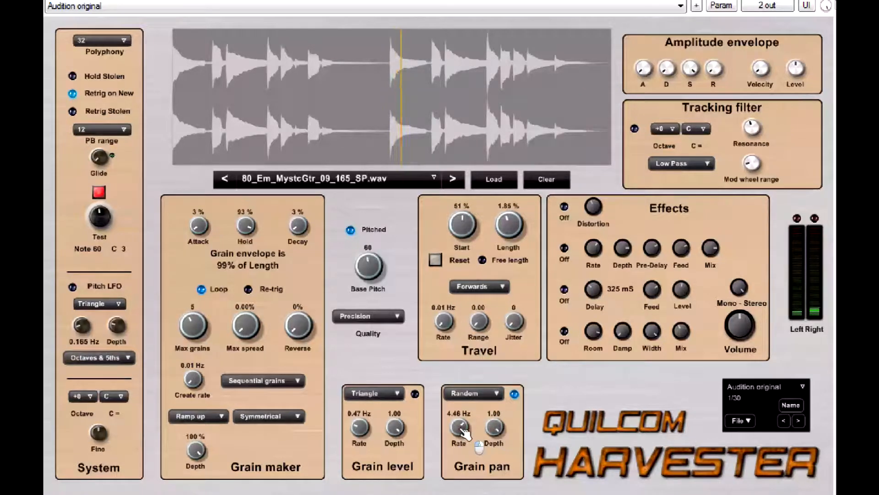
{"action": "left_click_drag", "start_coordinate": [464, 430], "coordinate": [476, 494]}
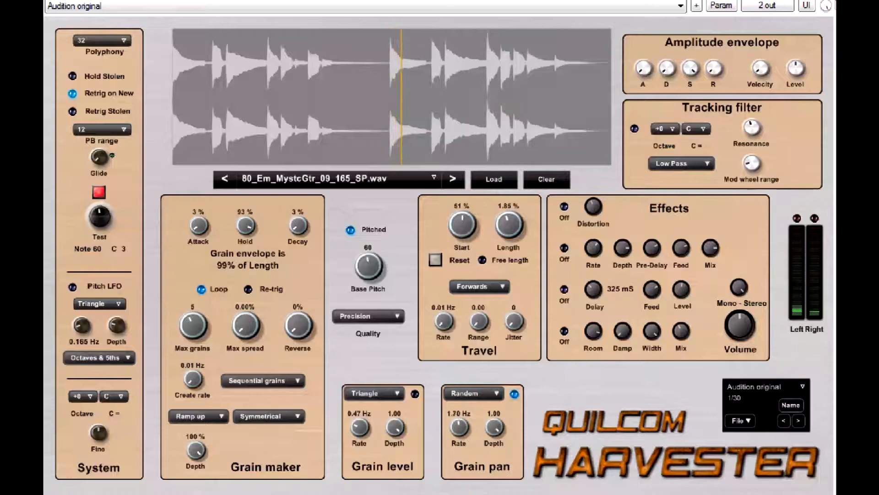
{"action": "left_click", "coordinate": [515, 395]}
{"action": "left_click", "coordinate": [99, 192]}
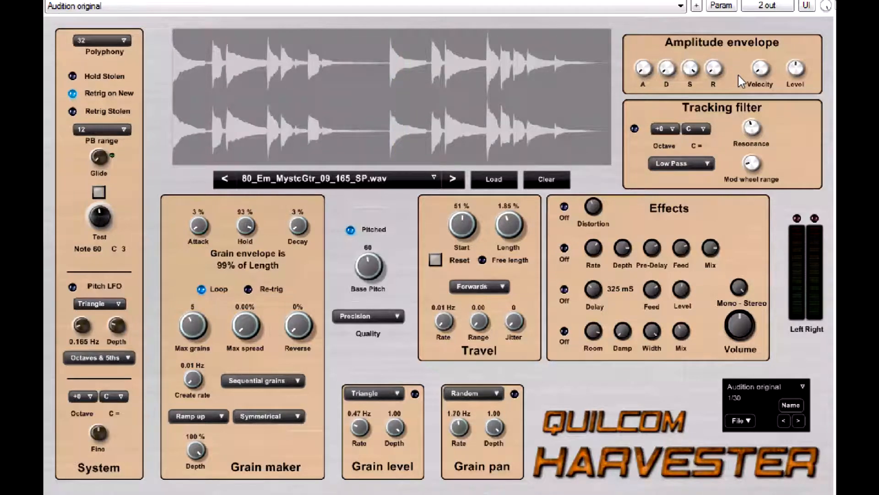
Lengthen the Attack and Release of the Amplitude envelope
{"action": "left_click_drag", "start_coordinate": [642, 68], "coordinate": [641, 4]}
{"action": "mouse_move", "coordinate": [714, 68]}
{"action": "left_mouse_down"}
{"action": "mouse_move", "coordinate": [710, 22]}
{"action": "mouse_move", "coordinate": [713, 69]}
{"action": "left_mouse_up"}
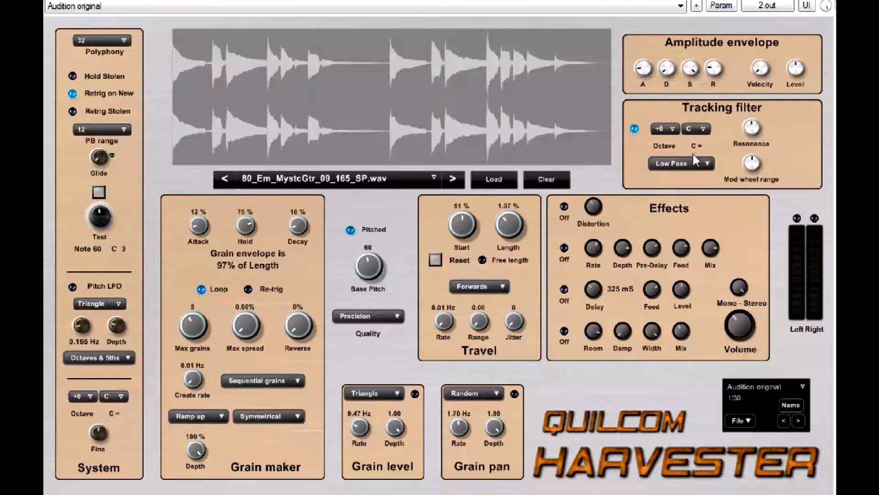
Try the tracking filter's Octave at +1 and -1 and return it to +0
{"action": "left_click", "coordinate": [672, 129]}
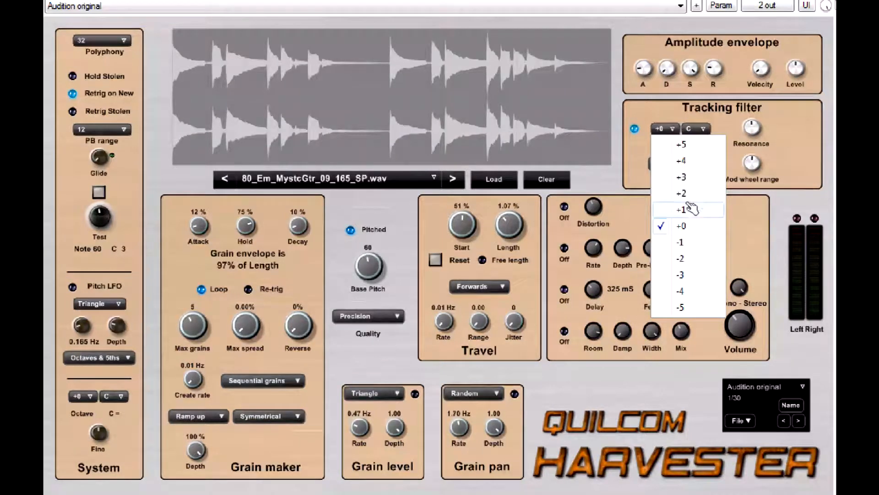
{"action": "left_click", "coordinate": [687, 210]}
{"action": "left_click", "coordinate": [677, 129]}
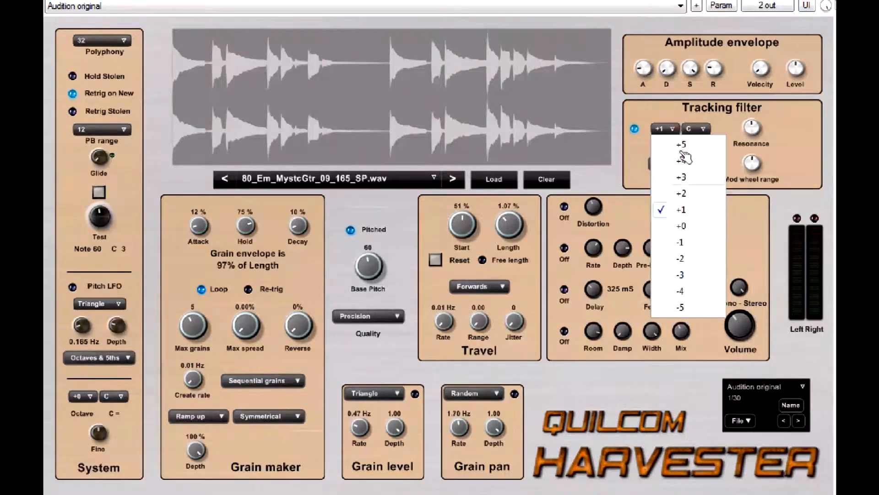
{"action": "left_click", "coordinate": [687, 242]}
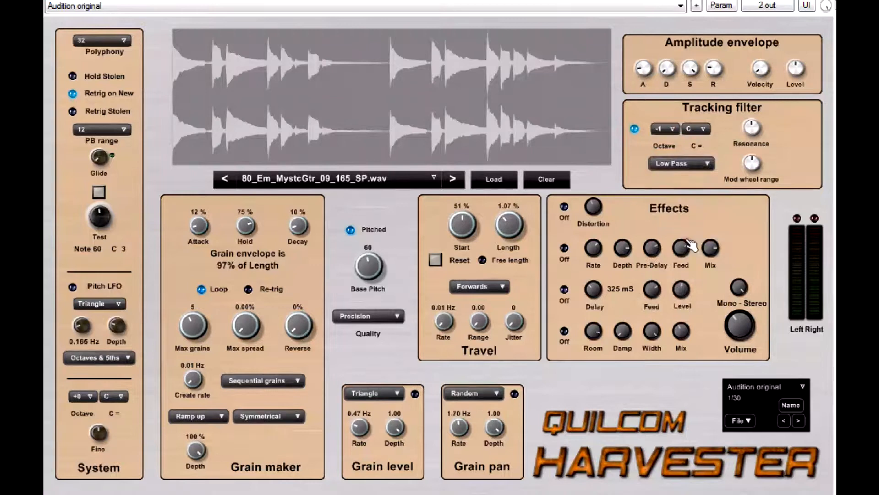
{"action": "left_click", "coordinate": [710, 131]}
{"action": "left_click", "coordinate": [711, 144]}
{"action": "left_click", "coordinate": [672, 129]}
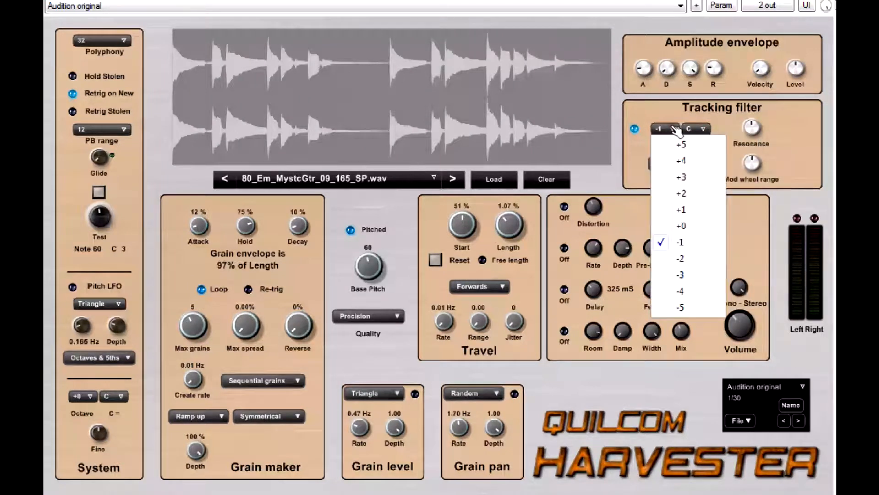
{"action": "left_click", "coordinate": [692, 226]}
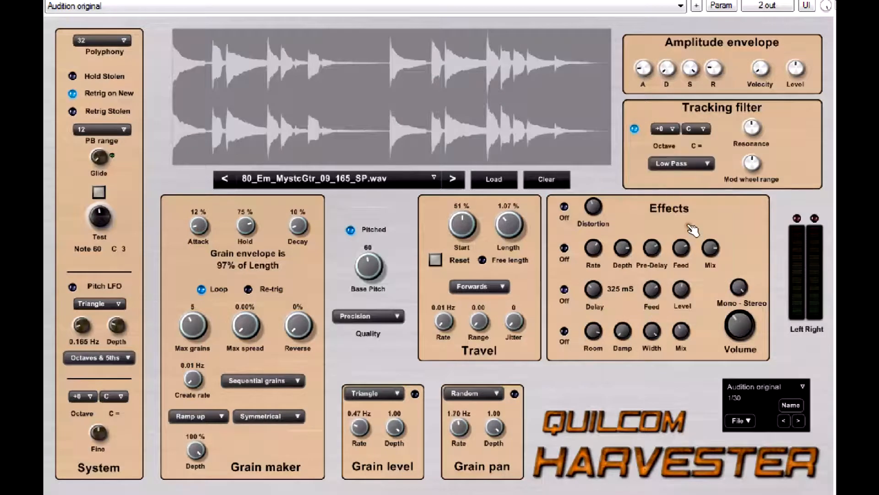
{"action": "left_click", "coordinate": [710, 164]}
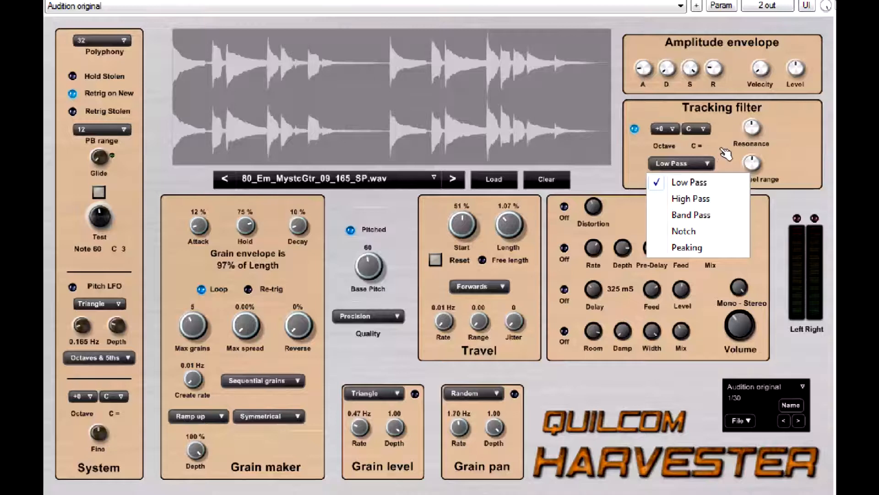
{"action": "left_click", "coordinate": [723, 151]}
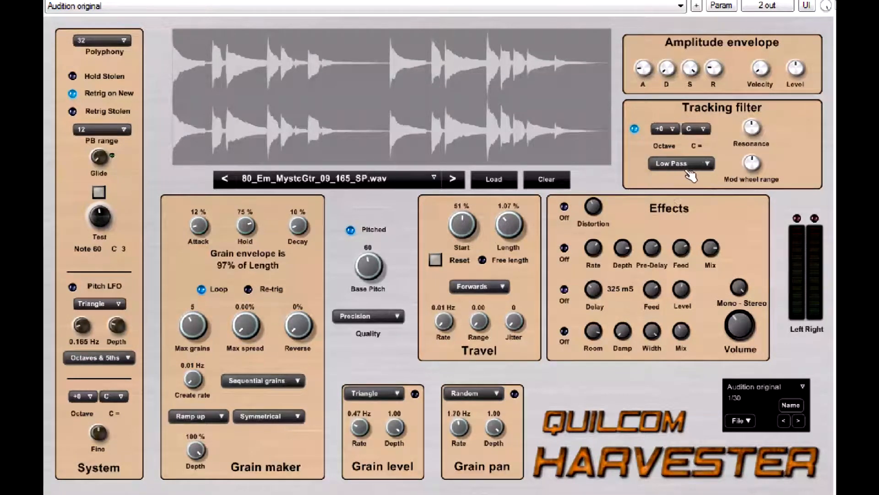
Lower the tracking filter's Mod wheel range
{"action": "left_click_drag", "start_coordinate": [758, 168], "coordinate": [763, 238]}
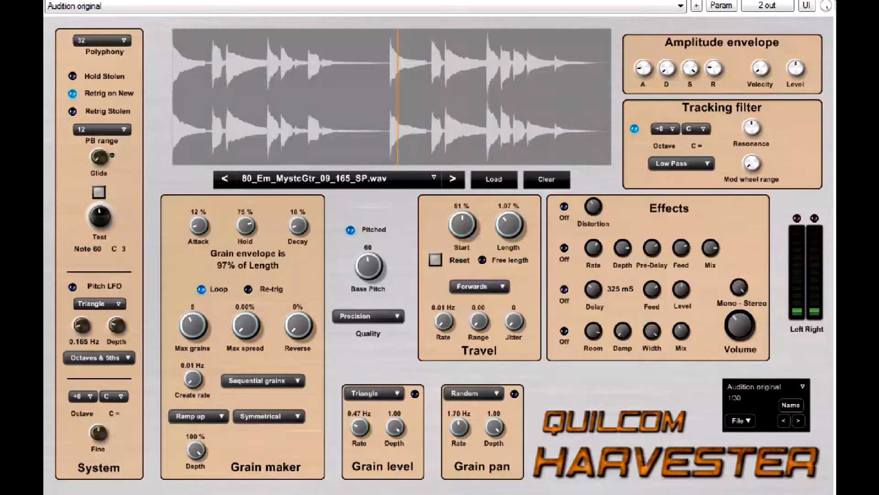
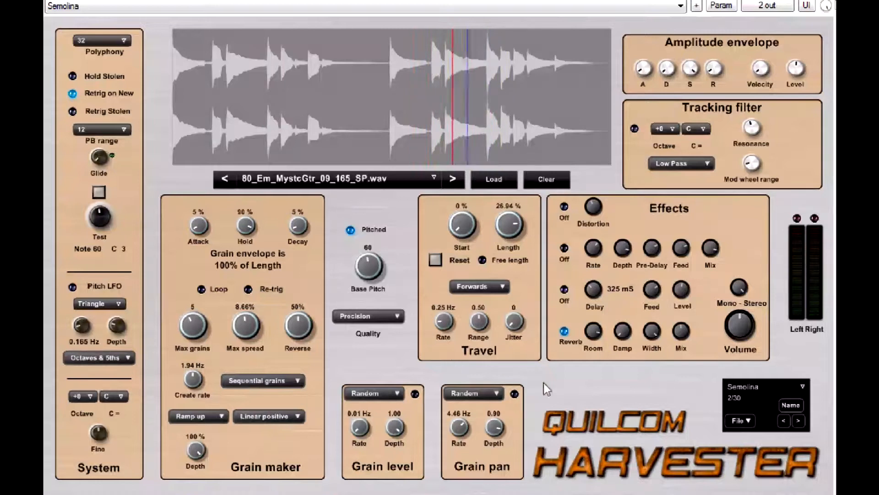
Audition the factory presets following Semolina in order, including Barley, Corn, Rice and Oats
{"action": "left_click", "coordinate": [799, 421]}
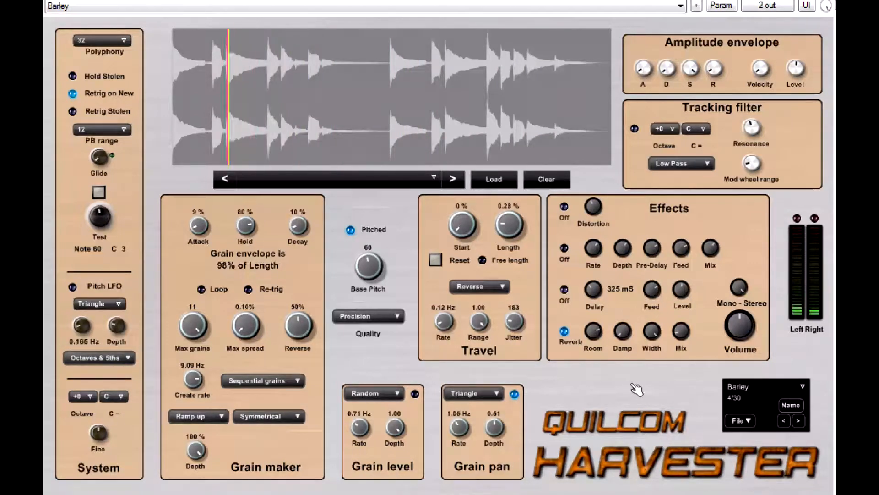
{"action": "left_click", "coordinate": [798, 421]}
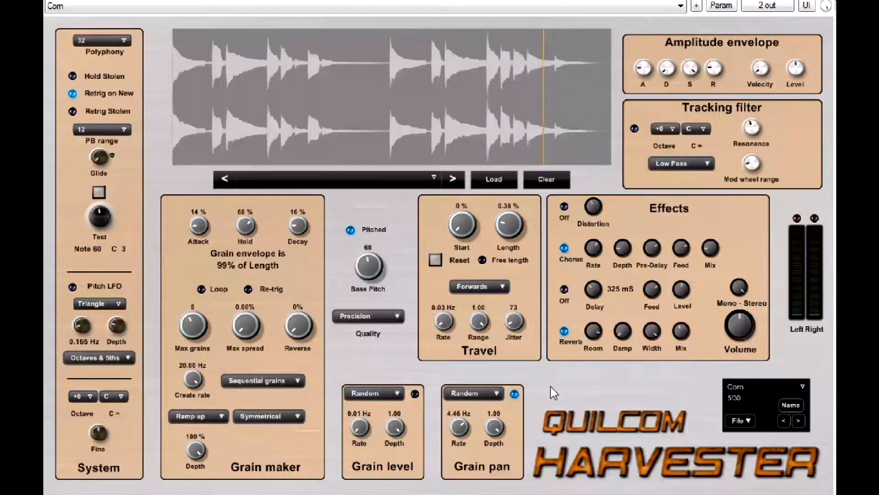
{"action": "left_click", "coordinate": [799, 422]}
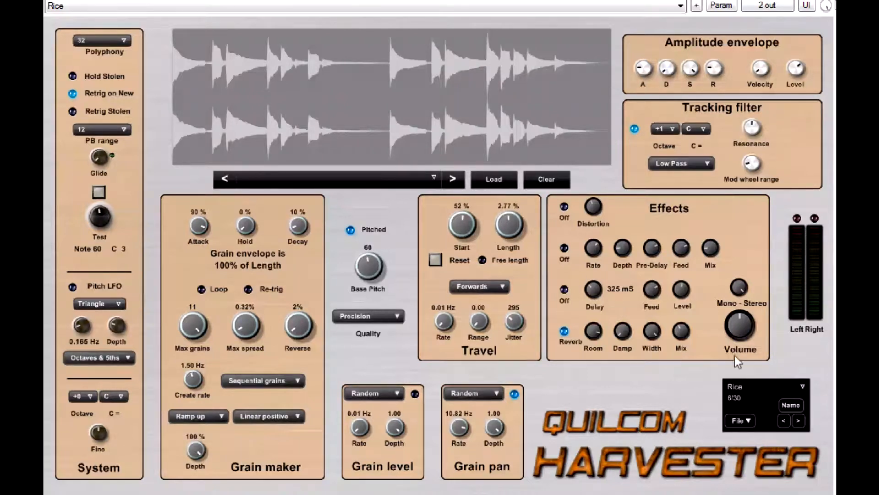
{"action": "left_click", "coordinate": [799, 422]}
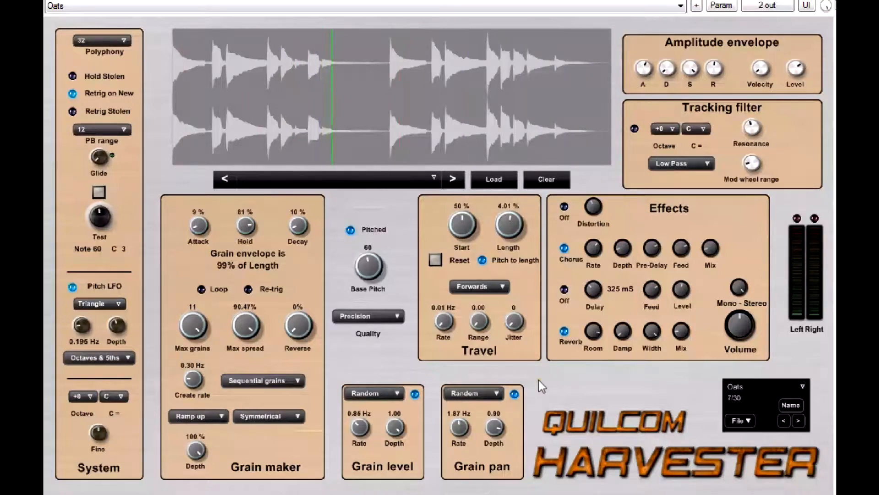
Continue auditioning the presets in order, from Rye through Maize, Millet and Quinoa to Spelt
{"action": "left_click", "coordinate": [800, 421]}
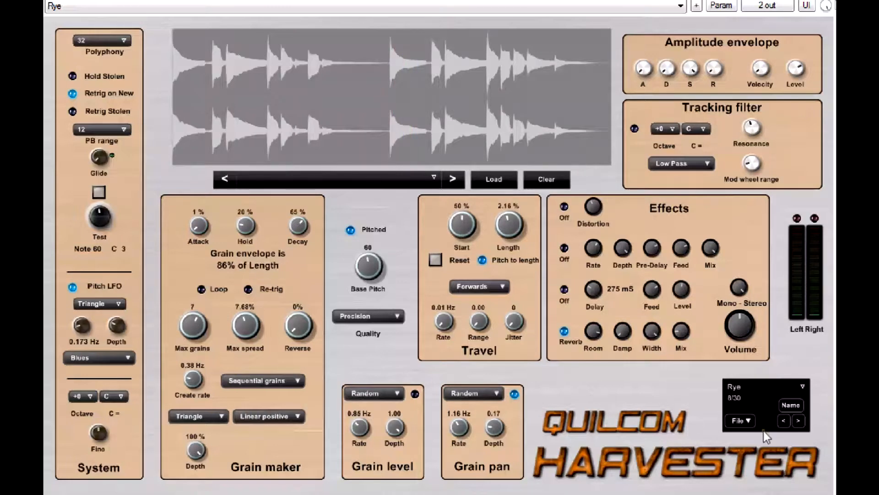
{"action": "left_click", "coordinate": [799, 421]}
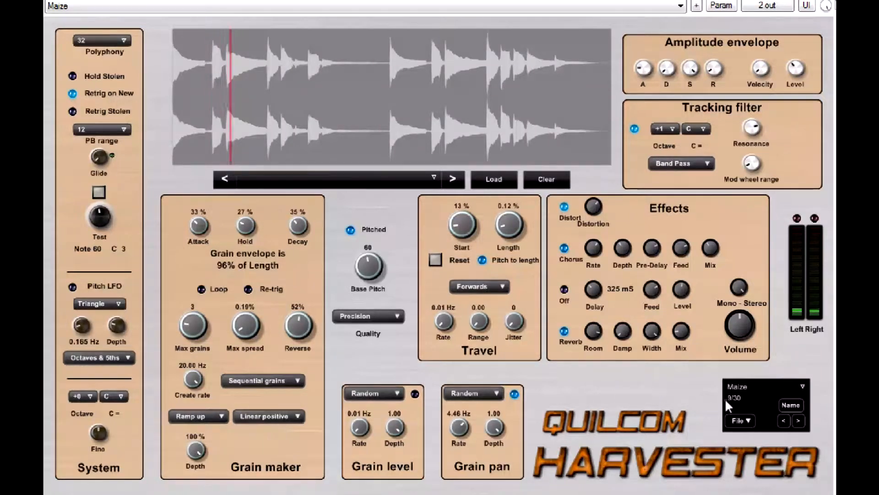
{"action": "left_click", "coordinate": [799, 421]}
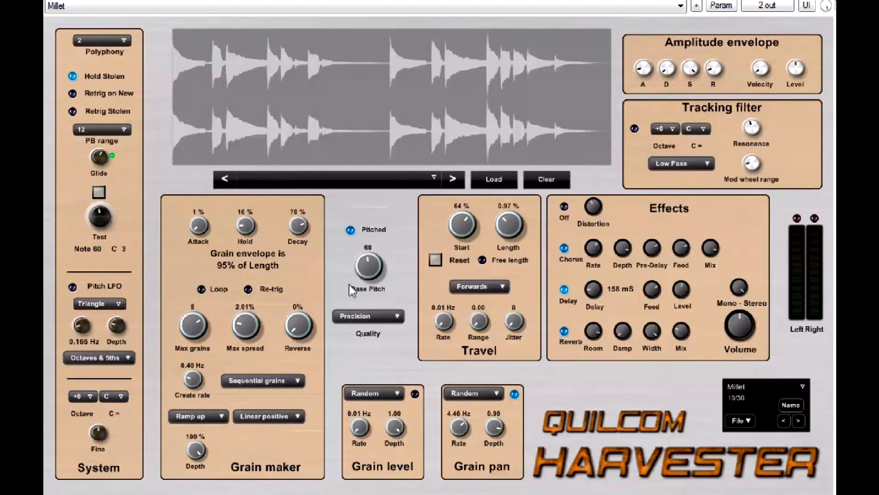
{"action": "left_click", "coordinate": [799, 421]}
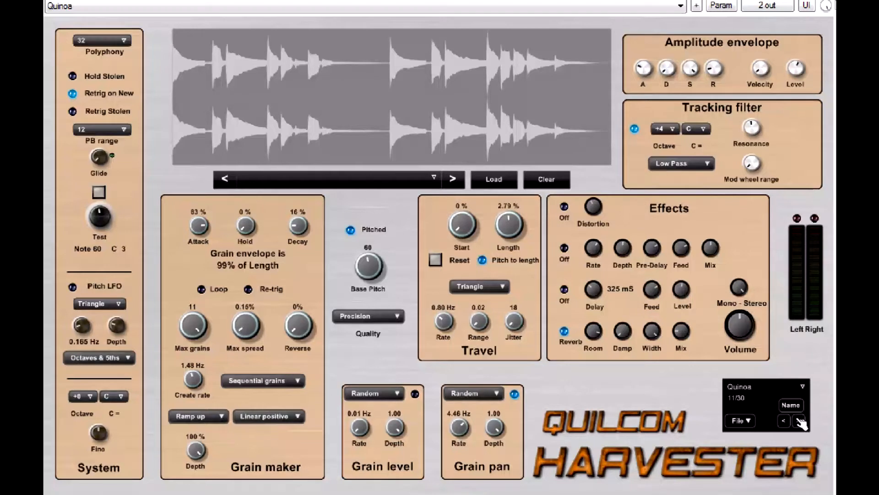
{"action": "left_click", "coordinate": [800, 421]}
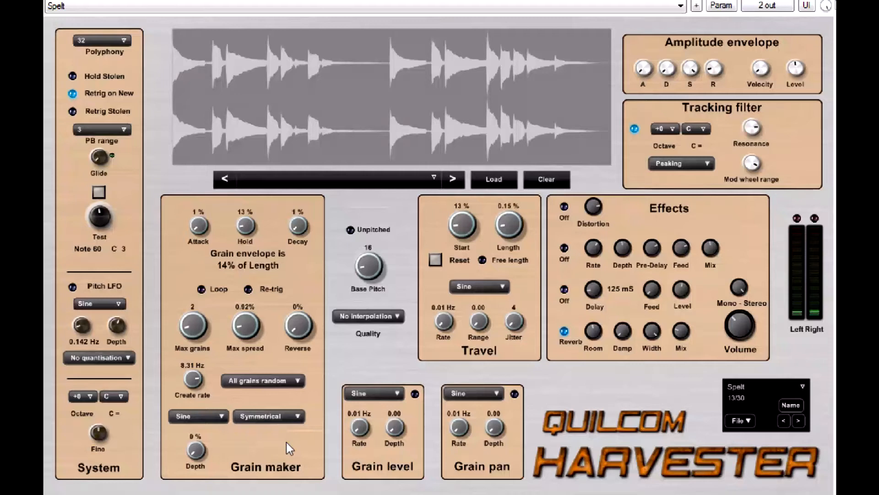
Enable the Grain pan modulation in the Spelt preset and raise its Depth and Rate
{"action": "left_click", "coordinate": [515, 394]}
{"action": "left_click_drag", "start_coordinate": [504, 433], "coordinate": [481, 359]}
{"action": "left_click_drag", "start_coordinate": [462, 428], "coordinate": [446, 421]}
{"action": "left_click_drag", "start_coordinate": [459, 429], "coordinate": [460, 424]}
Advance past the Teff preset to Program 16 and look through the list of available programs
{"action": "left_click", "coordinate": [800, 421]}
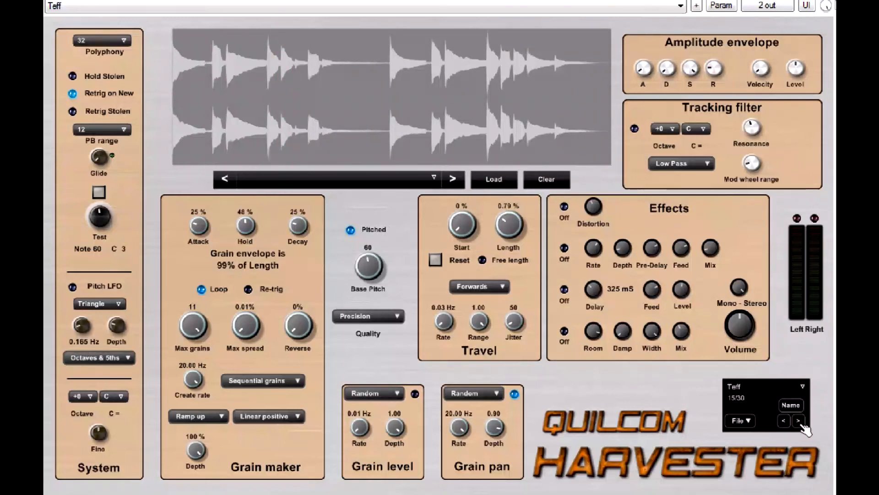
{"action": "left_click", "coordinate": [800, 422]}
{"action": "left_click", "coordinate": [804, 387]}
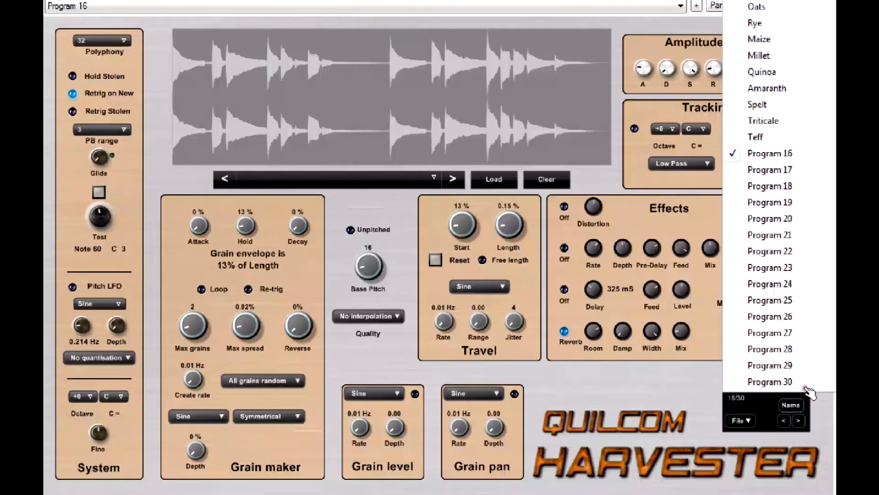
{"action": "left_click", "coordinate": [765, 1]}
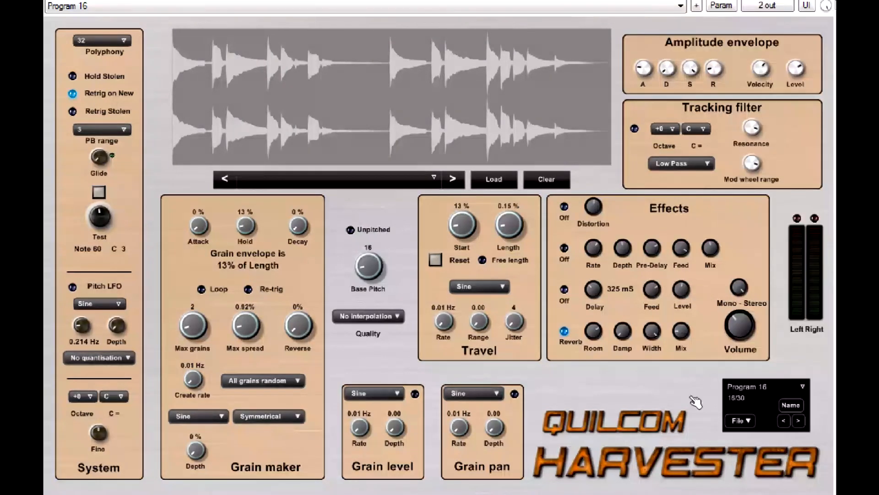